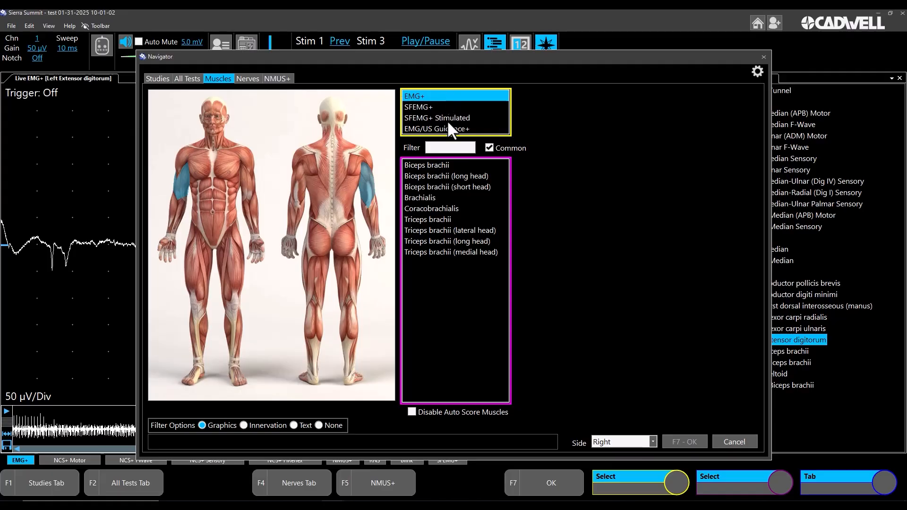
Record spontaneous EMG from the right Biceps brachii and review the stopped buffer at 12.0 seconds
{"action": "double_click", "coordinate": [418, 166]}
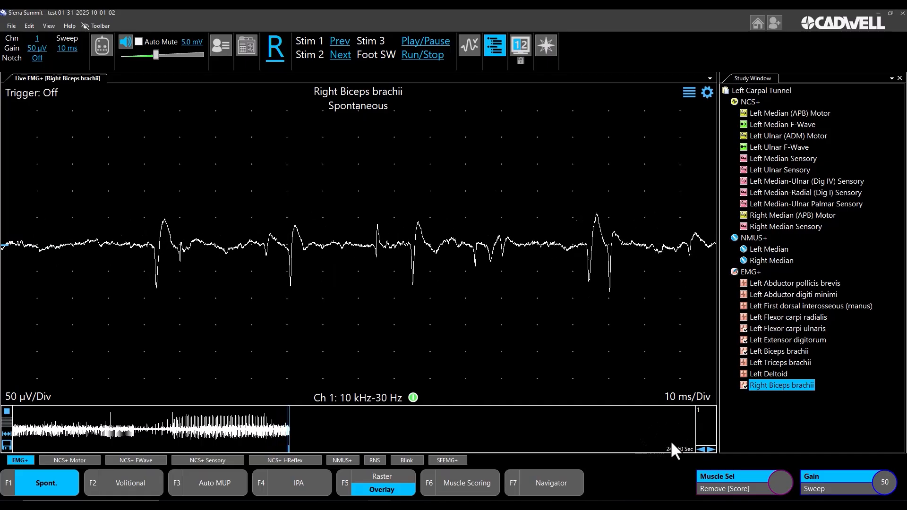
{"action": "left_click", "coordinate": [347, 430]}
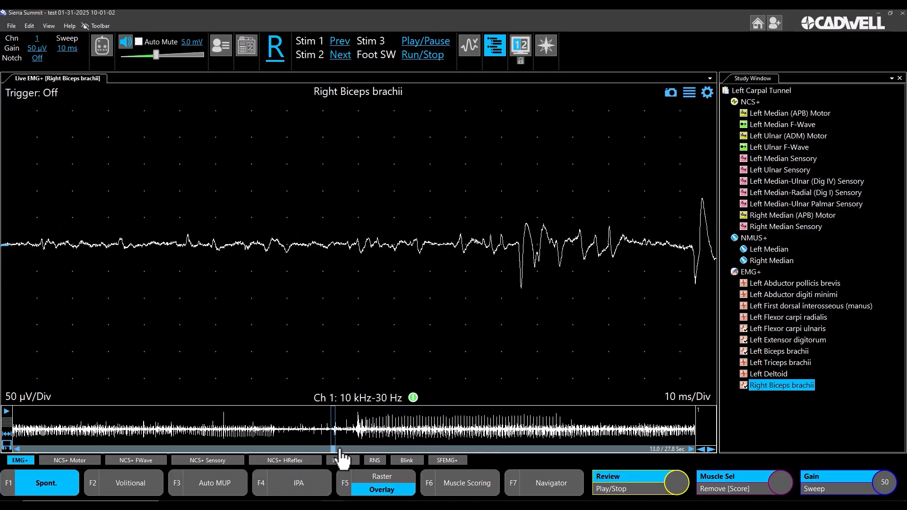
{"action": "left_click_drag", "start_coordinate": [341, 450], "coordinate": [308, 450]}
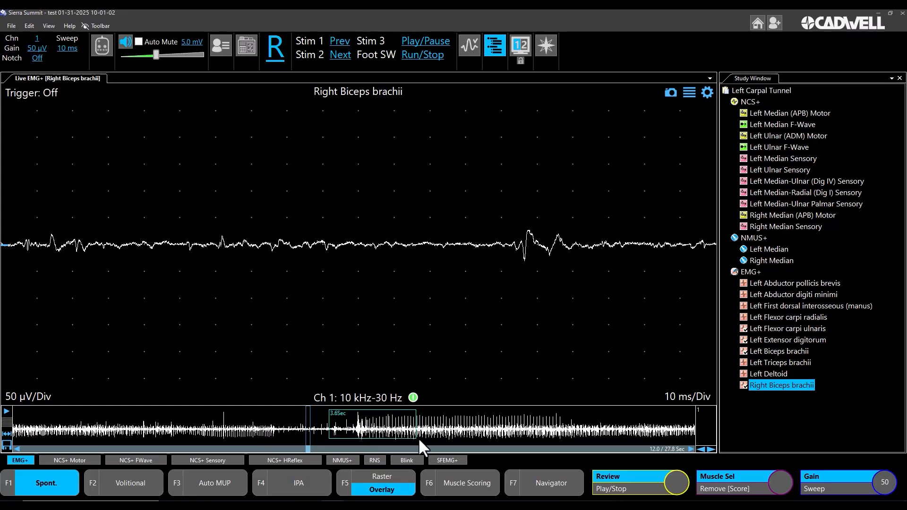
Zoom the buffer to the 12.9–19.6 second section, play it back, and return to the entire buffer
{"action": "left_click_drag", "start_coordinate": [522, 444], "coordinate": [492, 445]}
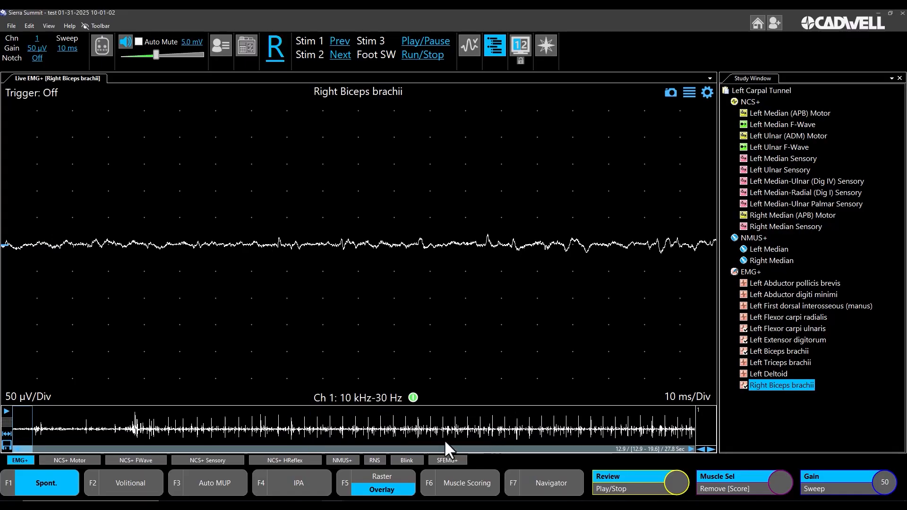
{"action": "left_click", "coordinate": [7, 414]}
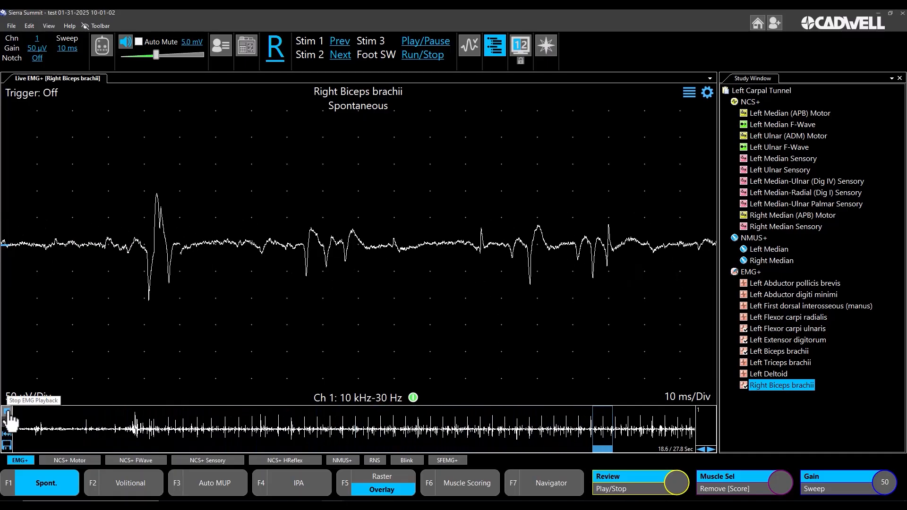
{"action": "left_click", "coordinate": [7, 412]}
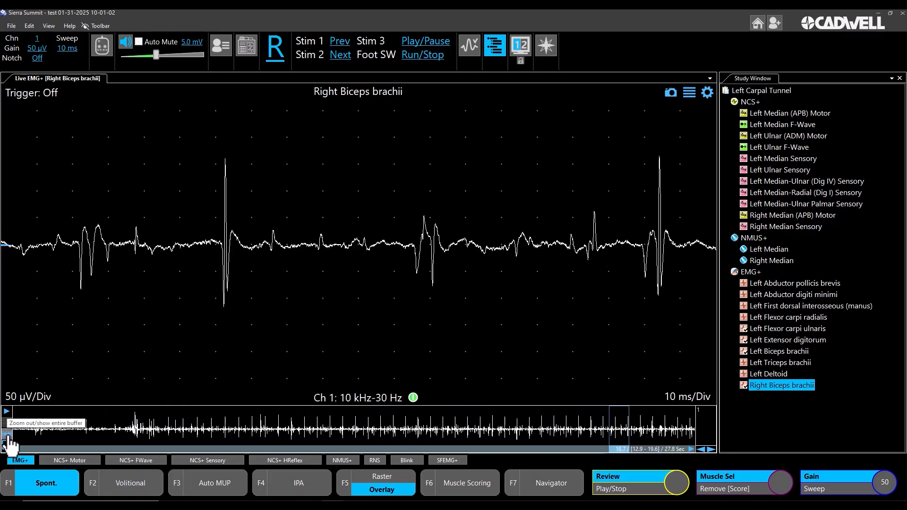
{"action": "left_click", "coordinate": [7, 436]}
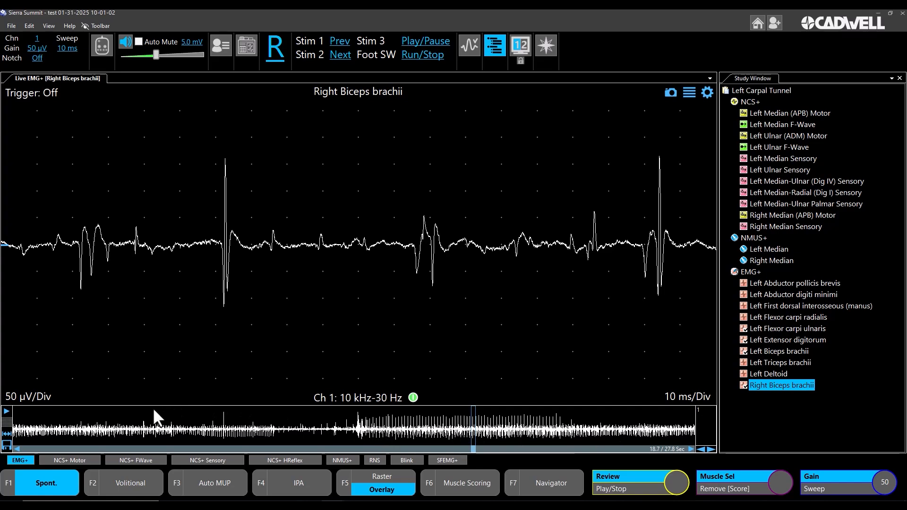
Save the 5.8–12.4 second section of the EMG buffer and take a snapshot of the saved trace at 4.1 seconds
{"action": "mouse_move", "coordinate": [154, 410]}
{"action": "left_mouse_down"}
{"action": "mouse_move", "coordinate": [216, 438]}
{"action": "mouse_move", "coordinate": [316, 442]}
{"action": "left_mouse_up"}
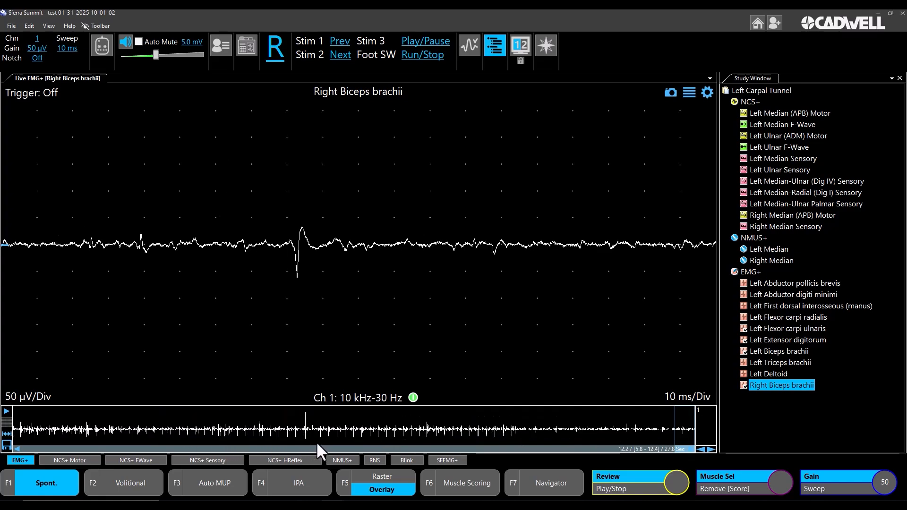
{"action": "left_click", "coordinate": [6, 445]}
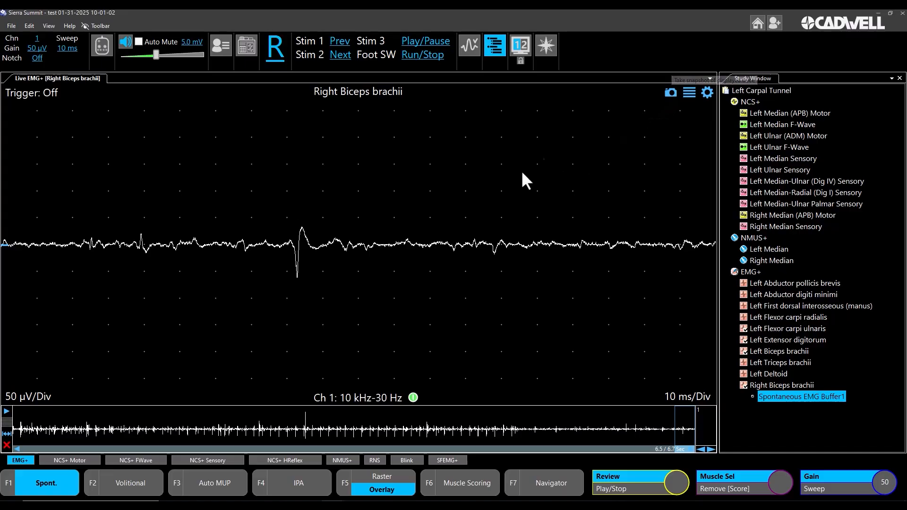
{"action": "left_click_drag", "start_coordinate": [481, 451], "coordinate": [441, 451]}
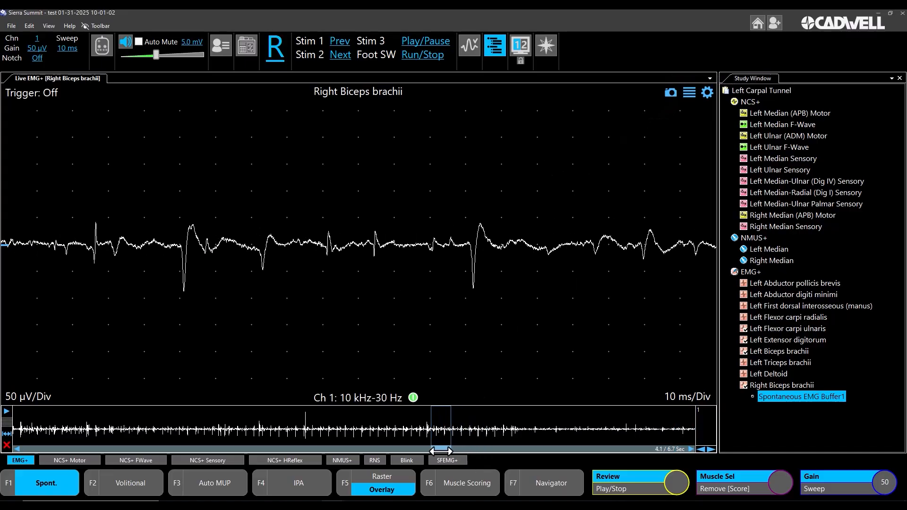
{"action": "left_click", "coordinate": [671, 92]}
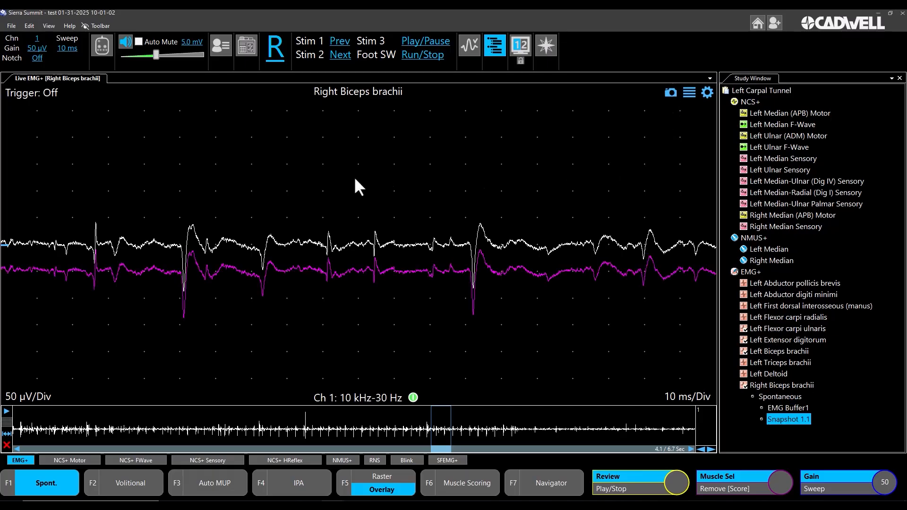
Resume live acquisition and change the tested muscle to the left Flexor carpi radialis
{"action": "key", "text": "space"}
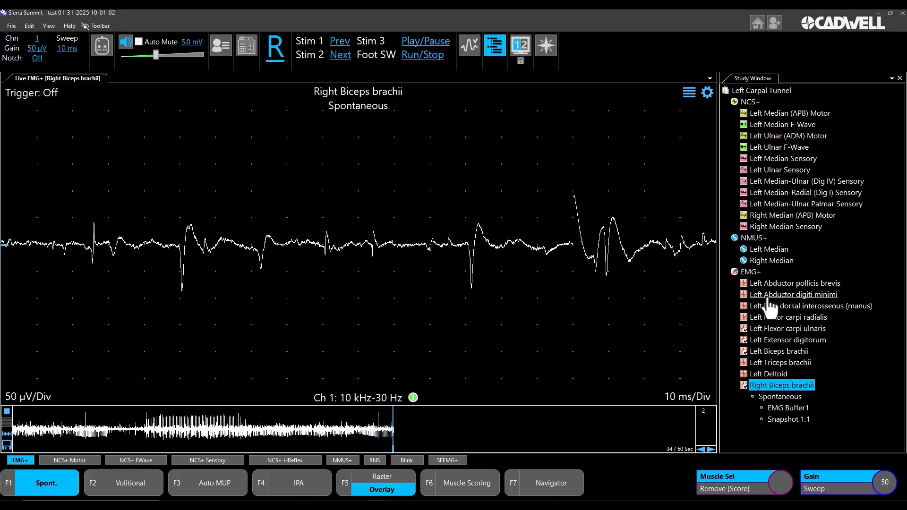
{"action": "key", "text": "Down"}
{"action": "key", "text": "Up"}
{"action": "key", "text": "Down"}
{"action": "key", "text": "Down"}
{"action": "key", "text": "Down"}
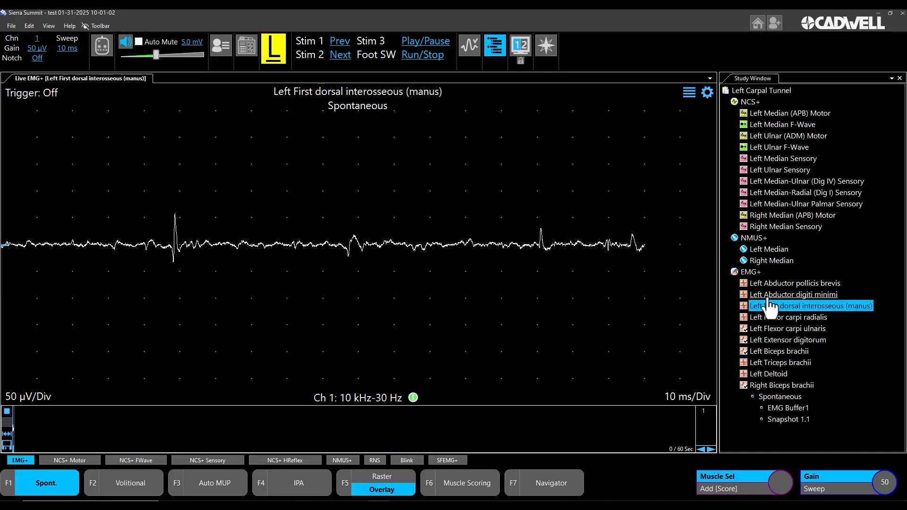
{"action": "left_click", "coordinate": [777, 320]}
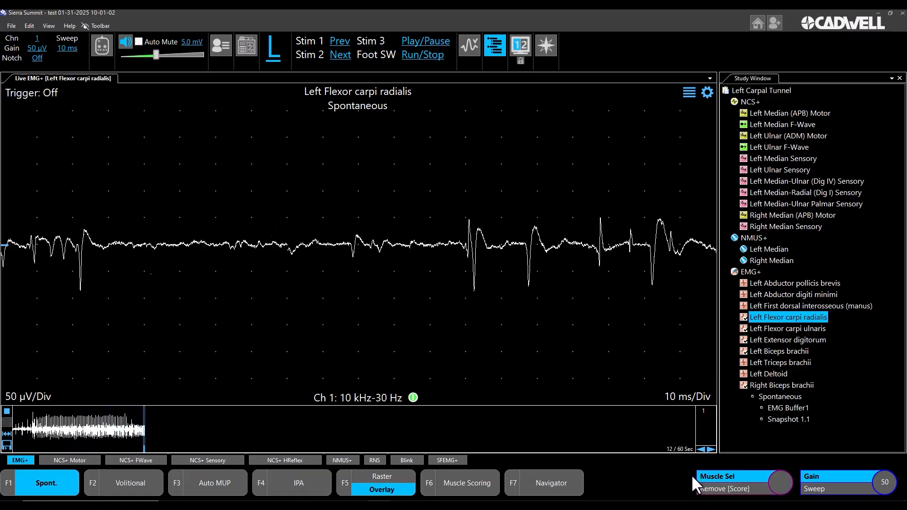
Score the left Flexor carpi radialis with 2+ positive sharp waves (Psw) and 1+ fibrillations (Fibs) in the muscle scoring table
{"action": "key", "text": "F6"}
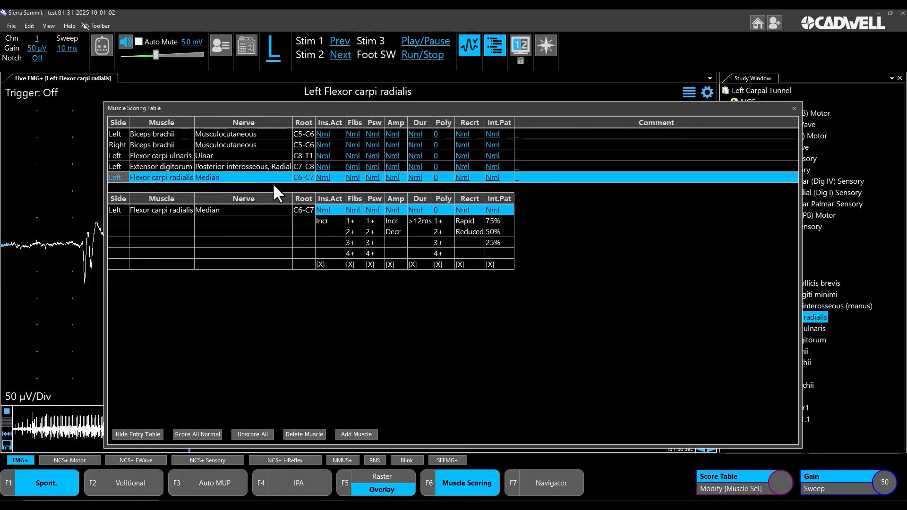
{"action": "key", "text": "Right"}
{"action": "key", "text": "Right"}
{"action": "key", "text": "Right"}
{"action": "key", "text": "Return"}
{"action": "key", "text": "Down"}
{"action": "key", "text": "Down"}
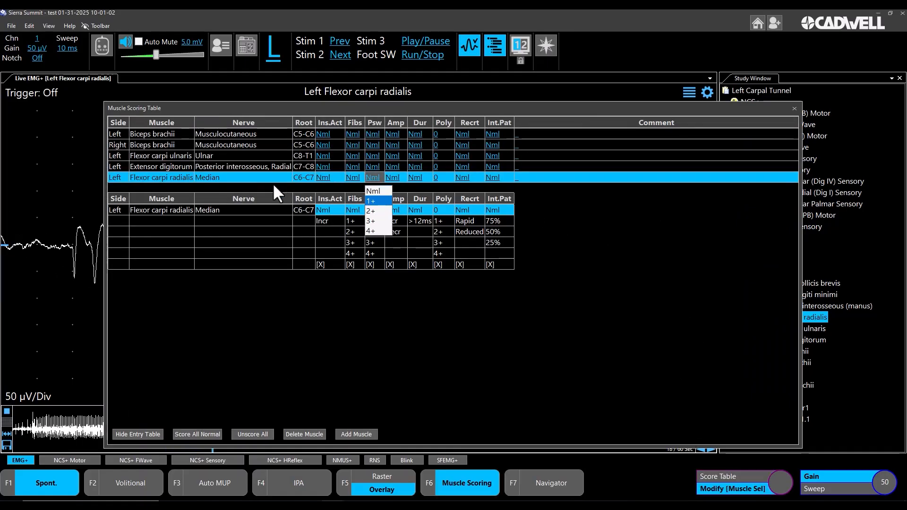
{"action": "key", "text": "Return"}
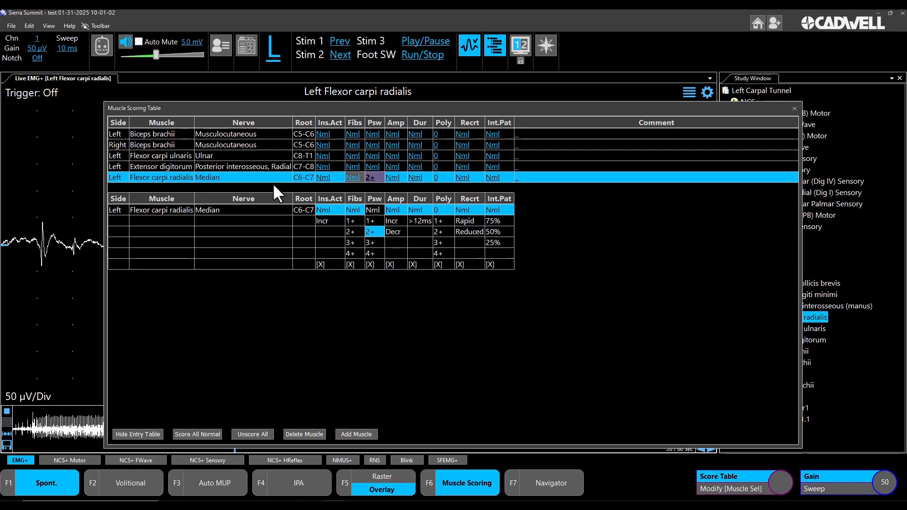
{"action": "key", "text": "Return"}
{"action": "key", "text": "Down"}
{"action": "key", "text": "Return"}
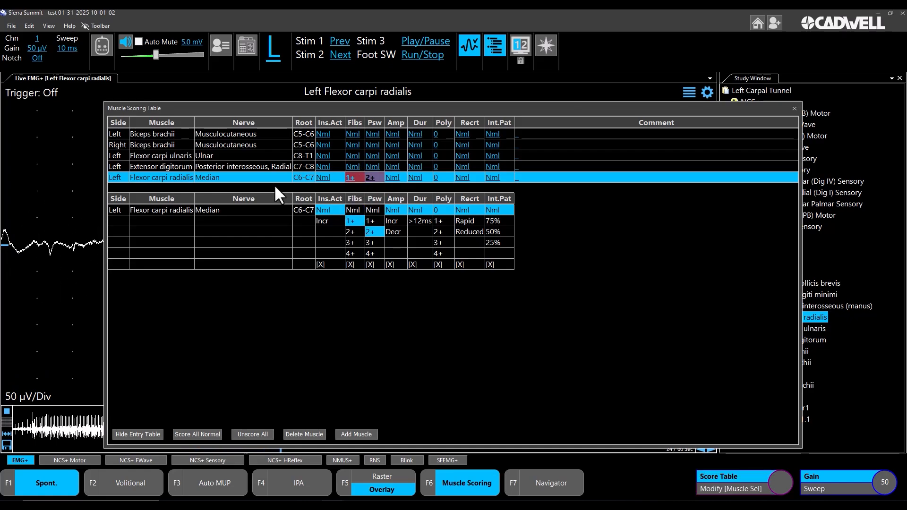
{"action": "key", "text": "F6"}
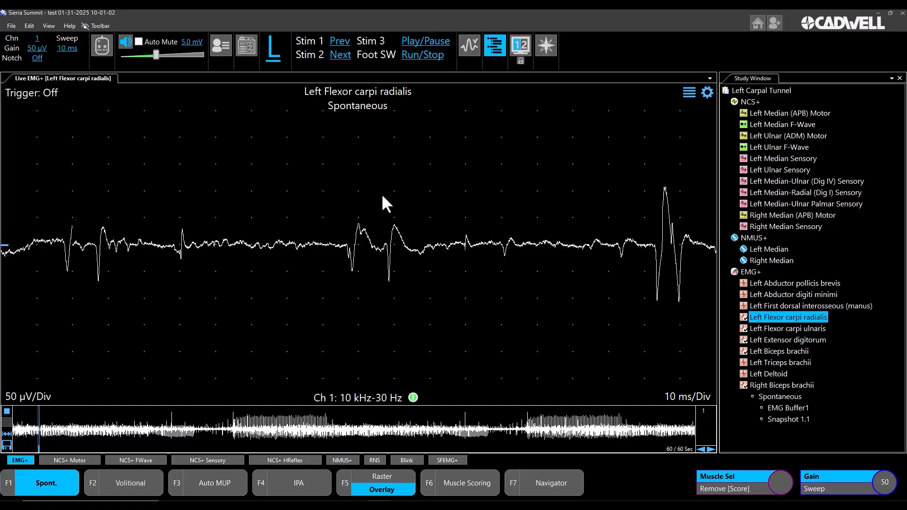
Turn on triggering for the left Flexor carpi radialis spontaneous trace and adjust the trigger level to about -100 µV
{"action": "key", "text": "F2"}
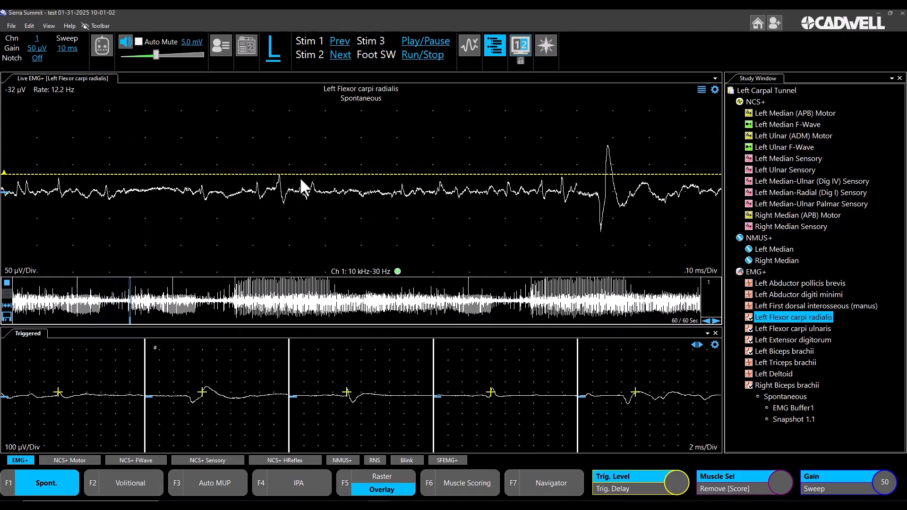
{"action": "scroll", "coordinate": [299, 142], "scroll_direction": "up", "scroll_amount": 9}
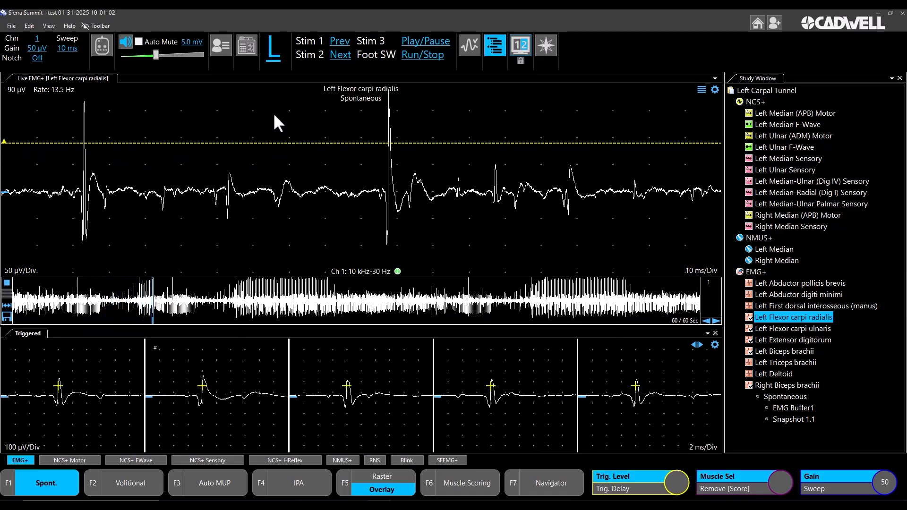
{"action": "scroll", "coordinate": [212, 125], "scroll_direction": "up", "scroll_amount": 1}
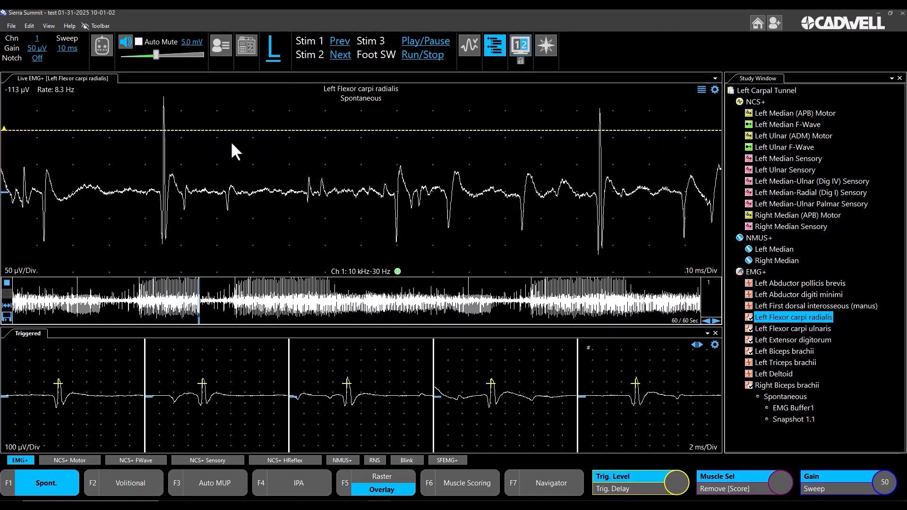
{"action": "scroll", "coordinate": [231, 135], "scroll_direction": "up", "scroll_amount": 1}
{"action": "scroll", "coordinate": [231, 133], "scroll_direction": "up", "scroll_amount": 1}
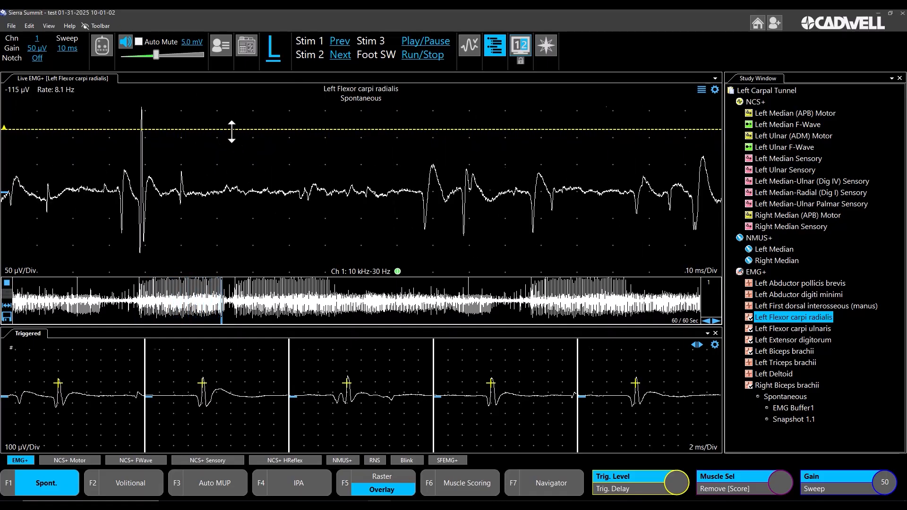
{"action": "scroll", "coordinate": [236, 143], "scroll_direction": "down", "scroll_amount": 5}
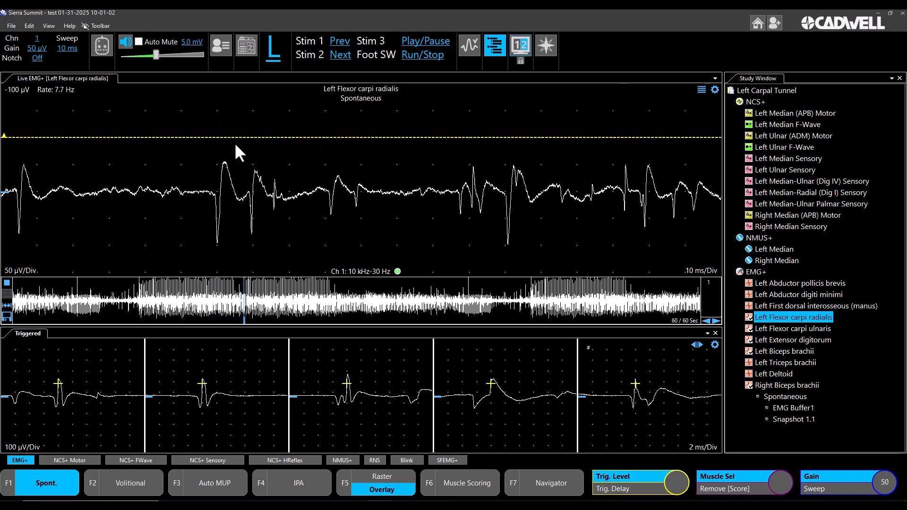
{"action": "left_click_drag", "start_coordinate": [244, 164], "coordinate": [245, 169]}
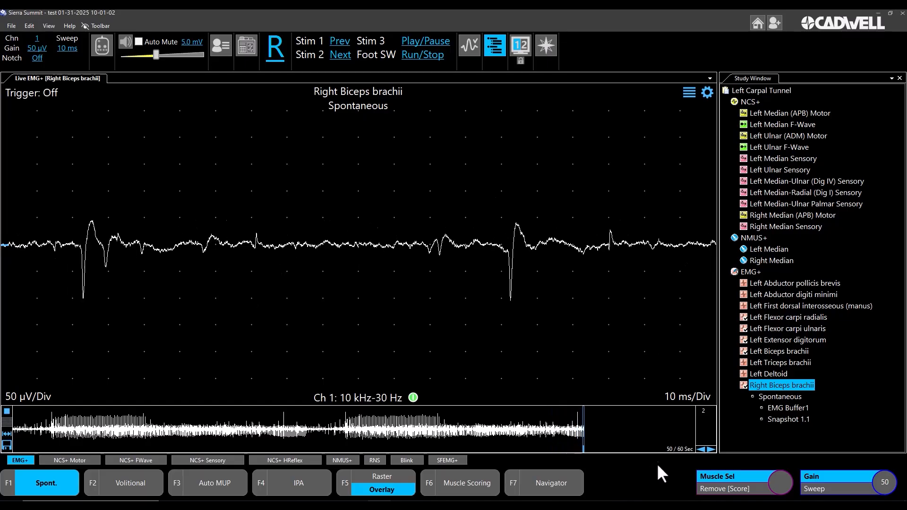
Toggle the adjustment knob to Sweep and back to Gain, and stop the right Biceps brachii acquisition
{"action": "left_click", "coordinate": [823, 463]}
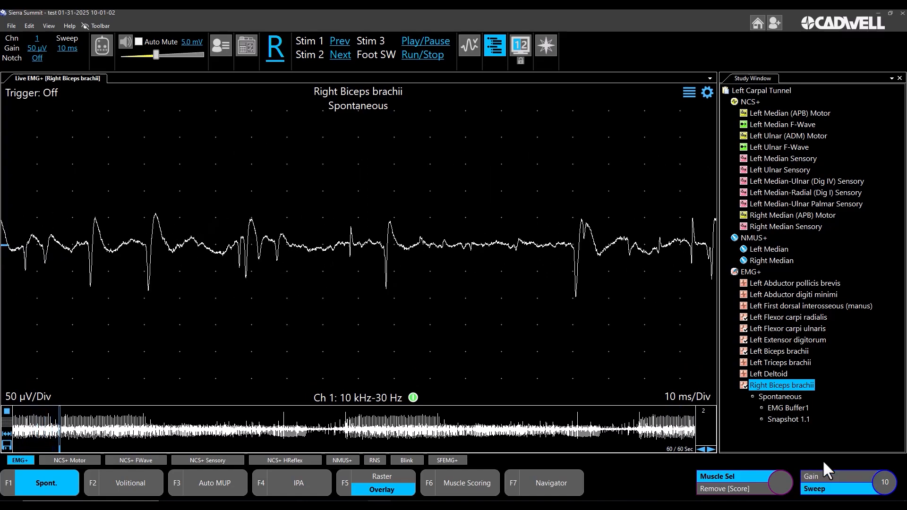
{"action": "left_click", "coordinate": [824, 462]}
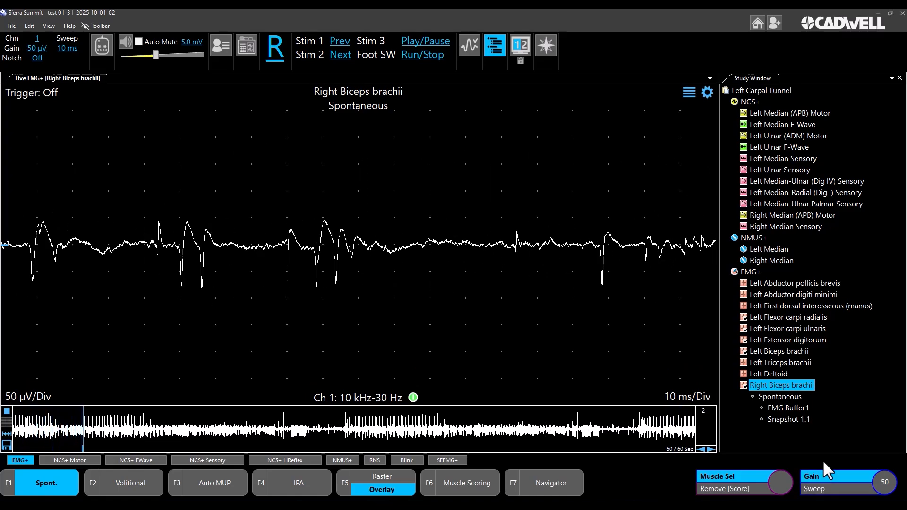
{"action": "key", "text": "space"}
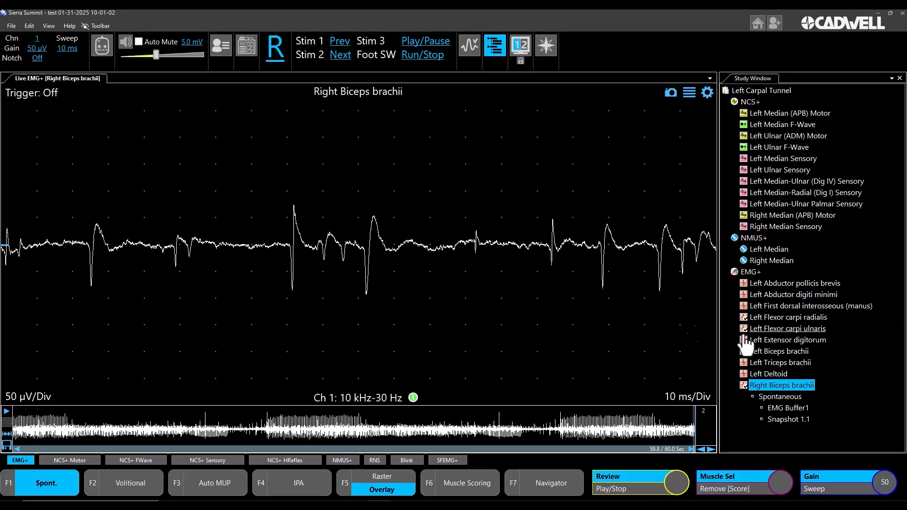
Change the right Biceps brachii test to Volitional and record a run of motor unit activity
{"action": "left_click", "coordinate": [135, 494]}
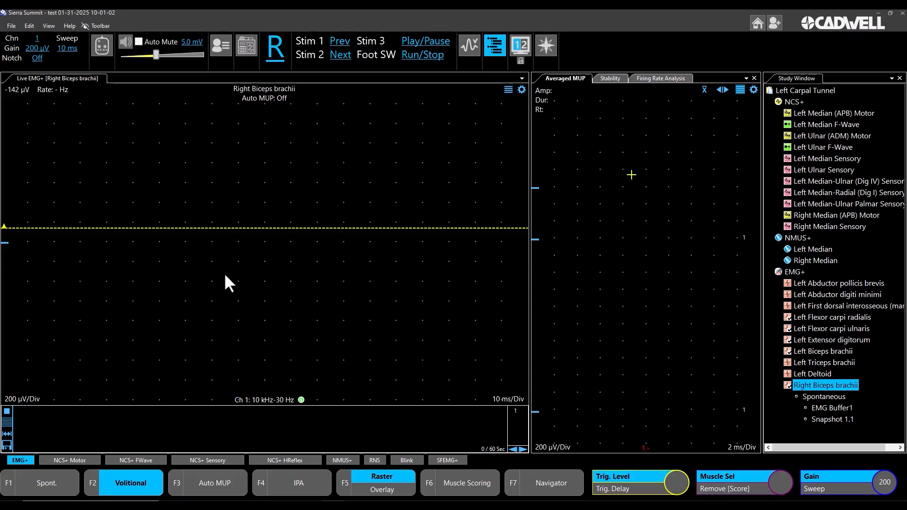
{"action": "key", "text": "space"}
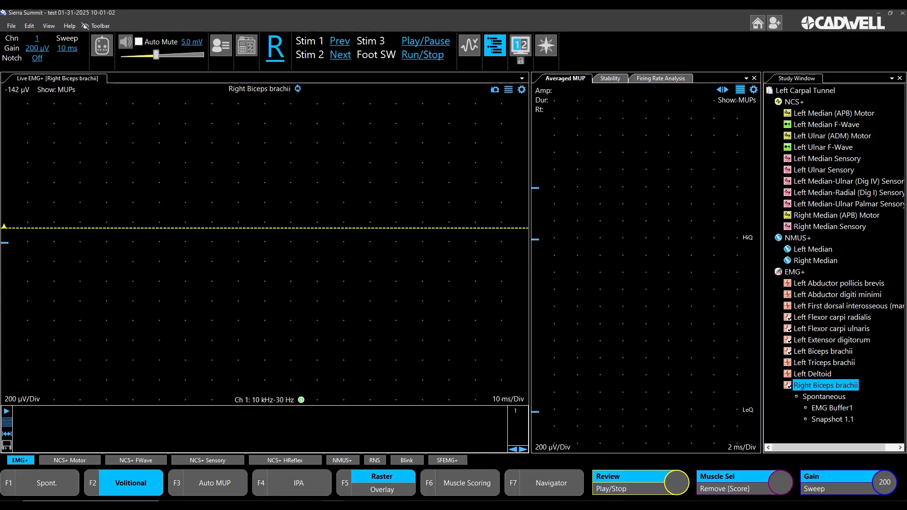
{"action": "key", "text": "space"}
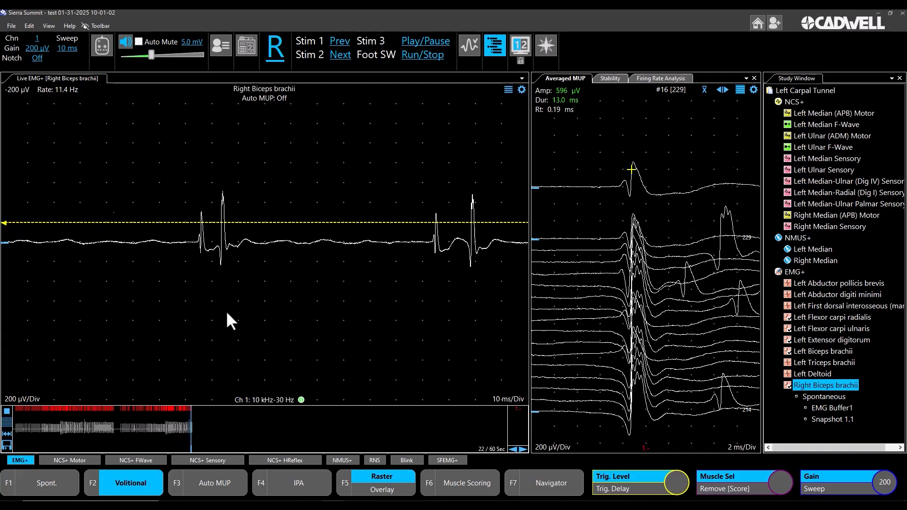
{"action": "key", "text": "space"}
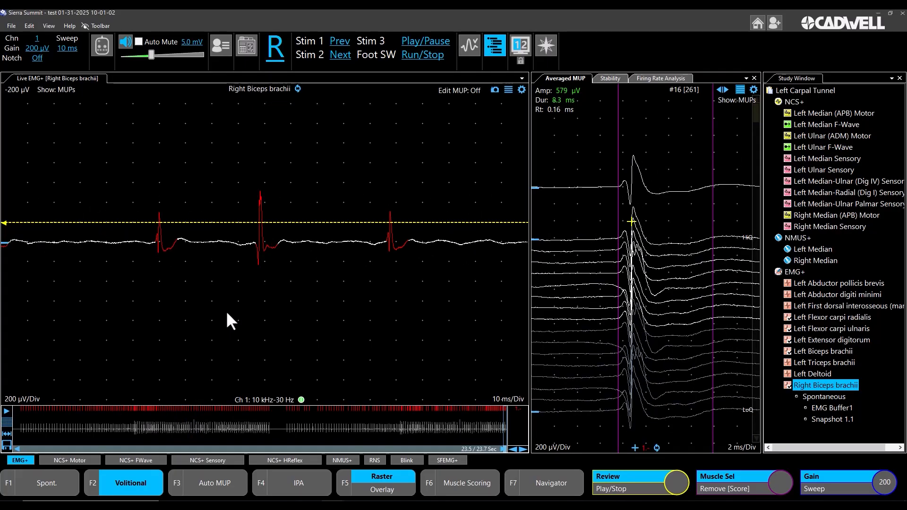
Restart the volitional acquisition and set the trigger mode to Auto Positive
{"action": "key", "text": "space"}
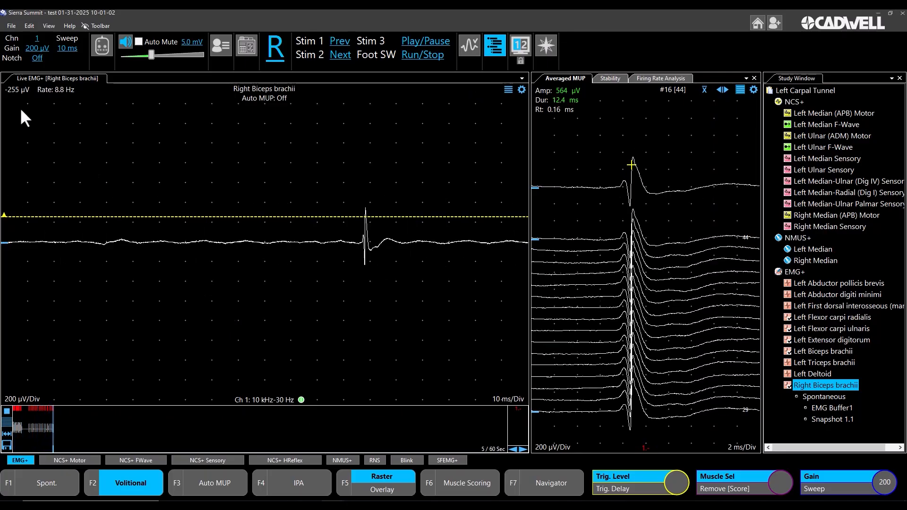
{"action": "left_click", "coordinate": [19, 90]}
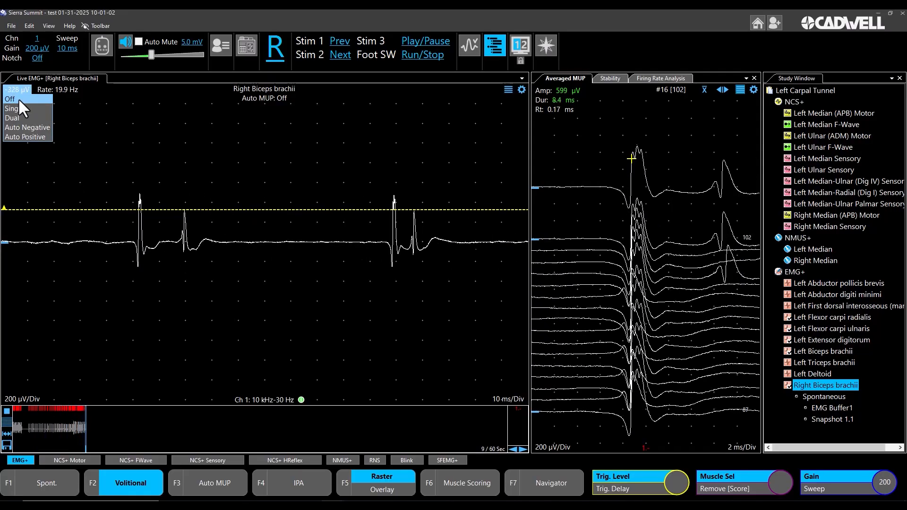
{"action": "left_click", "coordinate": [21, 137]}
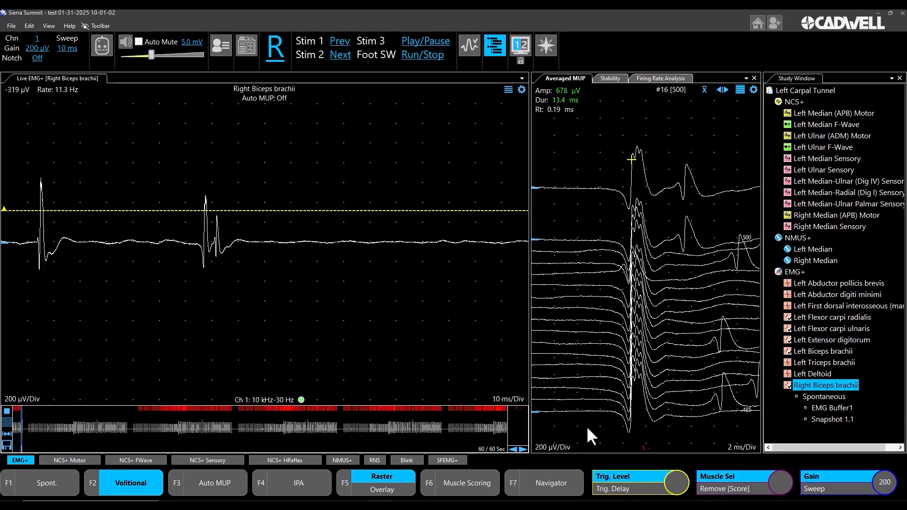
Show the averaged right Biceps brachii MUPs in Overlay mode, return them to Raster, and stop the acquisition
{"action": "left_click", "coordinate": [742, 91]}
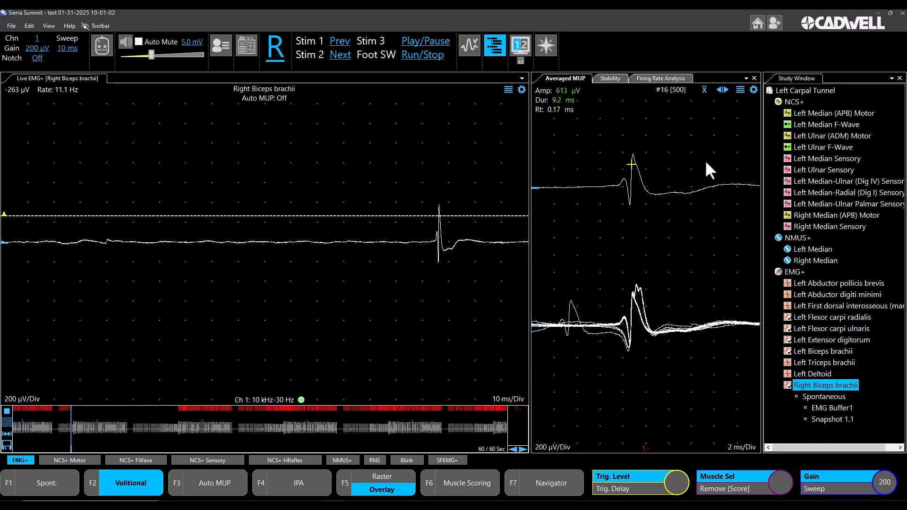
{"action": "left_click", "coordinate": [743, 93]}
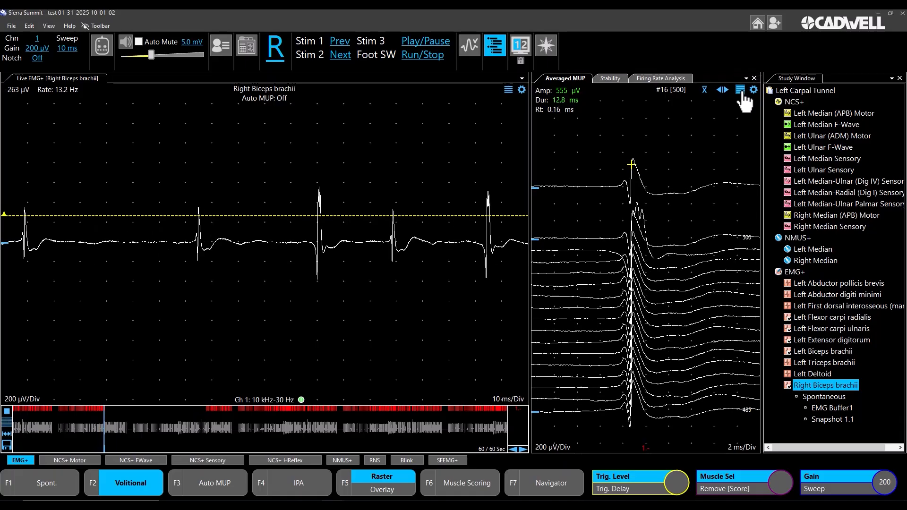
{"action": "key", "text": "space"}
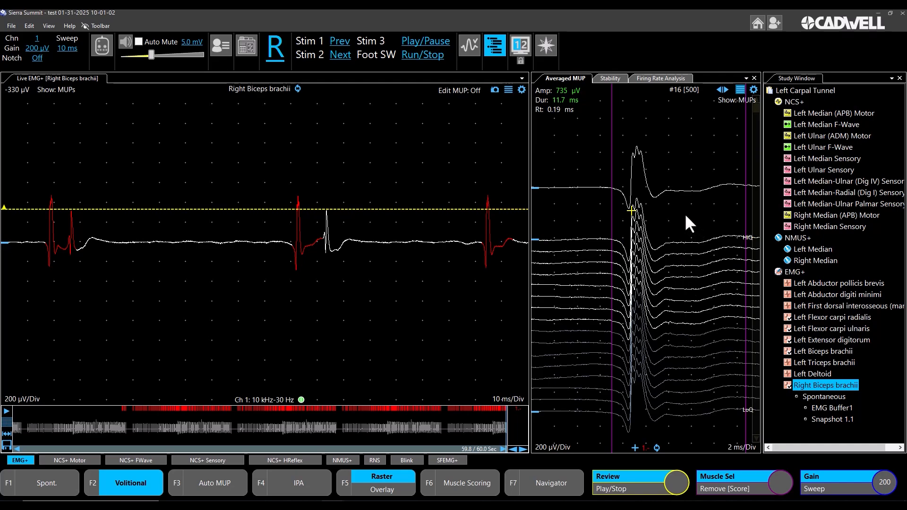
Record a new volitional run for the right Biceps brachii, stop it, and view the expanded list of averaged MUP measurements
{"action": "key", "text": "space"}
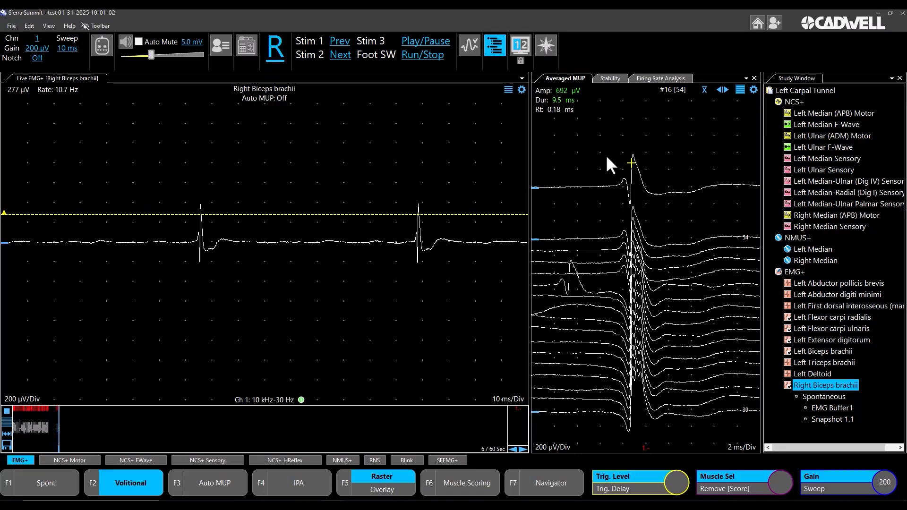
{"action": "key", "text": "space"}
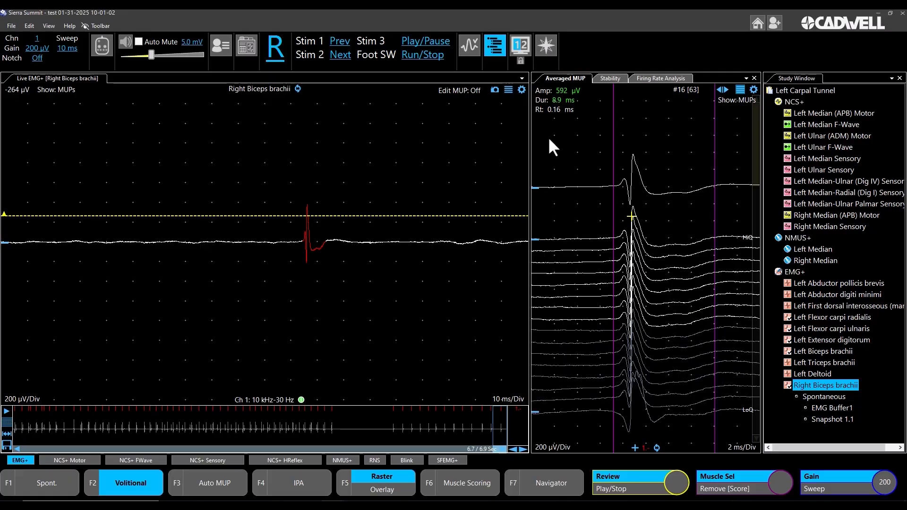
{"action": "left_click", "coordinate": [554, 108]}
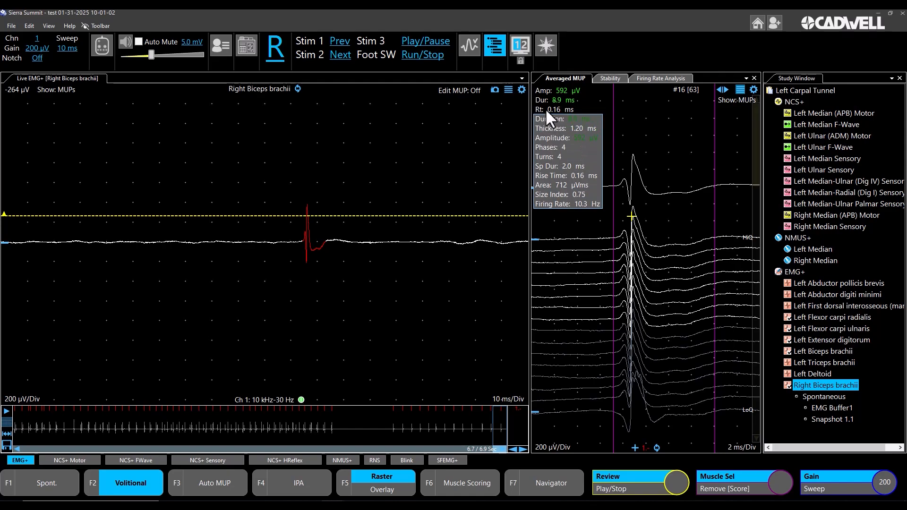
{"action": "left_click", "coordinate": [554, 148]}
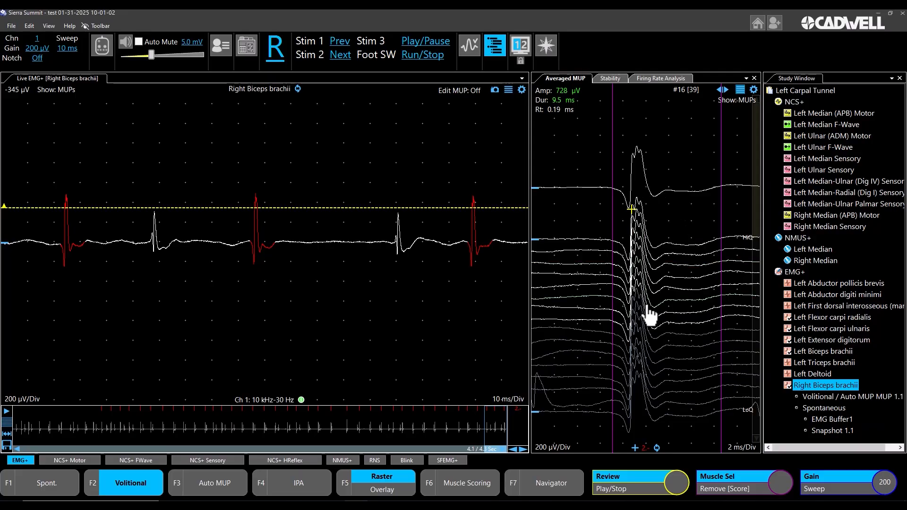
Add the triggered MUP to the study results and raise the trigger level above the peaks to about -918 µV
{"action": "left_click", "coordinate": [635, 447]}
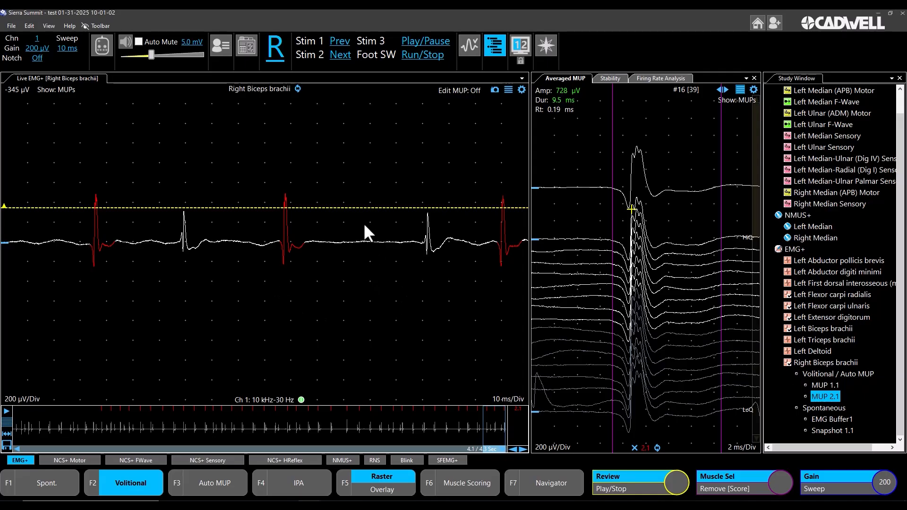
{"action": "left_click_drag", "start_coordinate": [356, 207], "coordinate": [356, 151]}
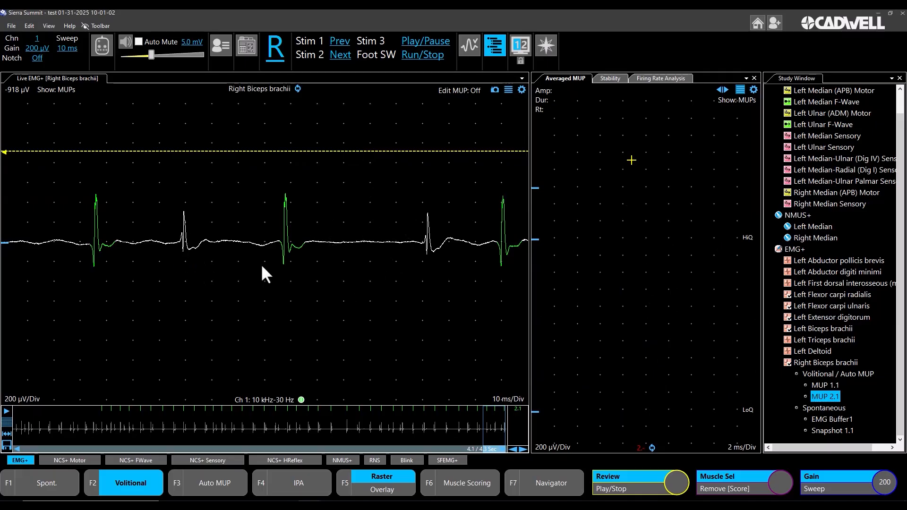
Box the smaller motor unit in the live trace, about 12.0 ms long, and add it to the study as another MUP
{"action": "mouse_move", "coordinate": [184, 239]}
{"action": "left_click_drag", "start_coordinate": [165, 199], "coordinate": [203, 260]}
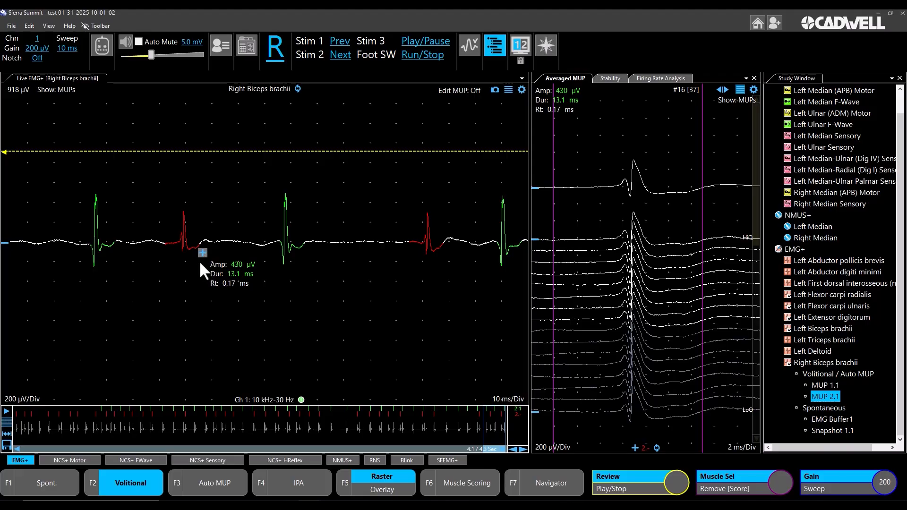
{"action": "left_click", "coordinate": [202, 254]}
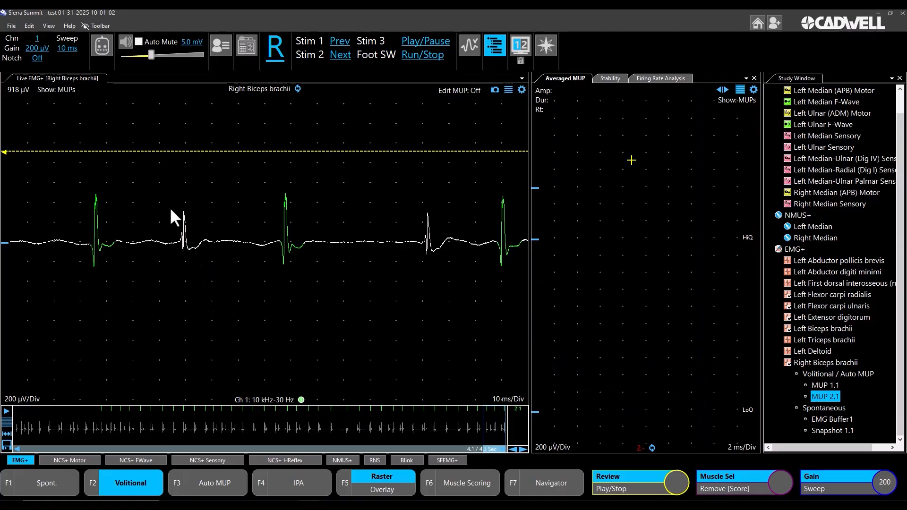
{"action": "mouse_move", "coordinate": [195, 254]}
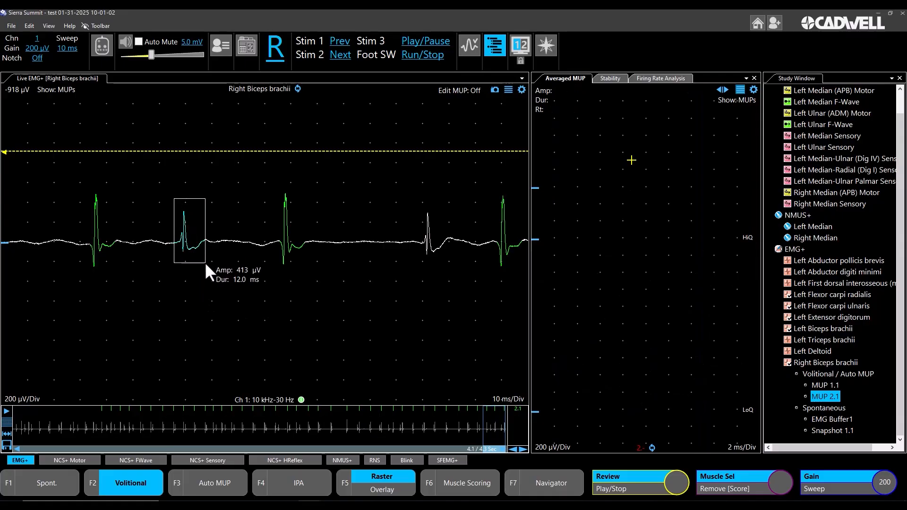
{"action": "left_click", "coordinate": [197, 254]}
{"action": "left_click", "coordinate": [209, 258]}
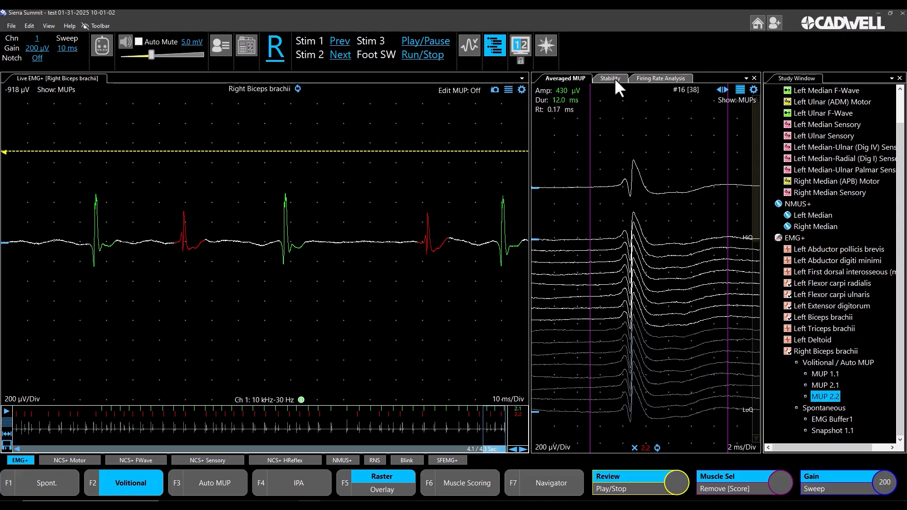
Record a new volitional run while displaying the Stability analysis, and stop the acquisition
{"action": "key", "text": "space"}
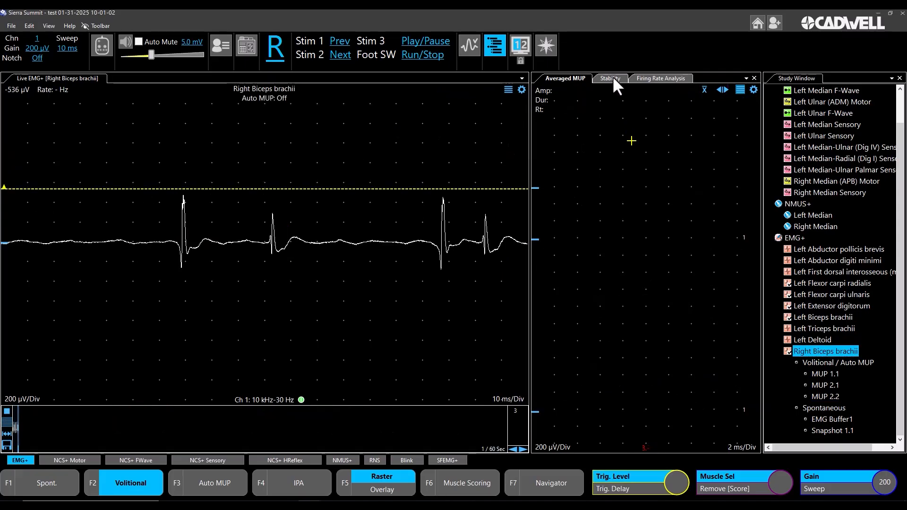
{"action": "left_click", "coordinate": [607, 77]}
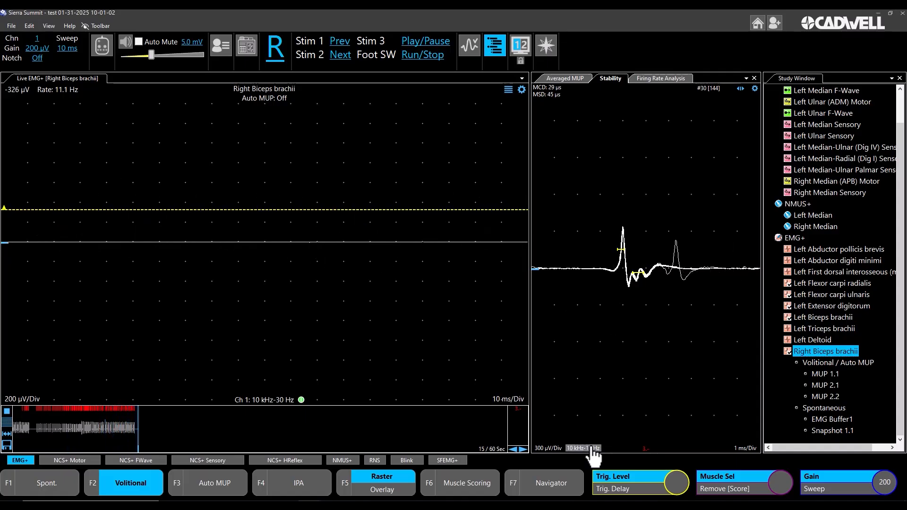
{"action": "key", "text": "space"}
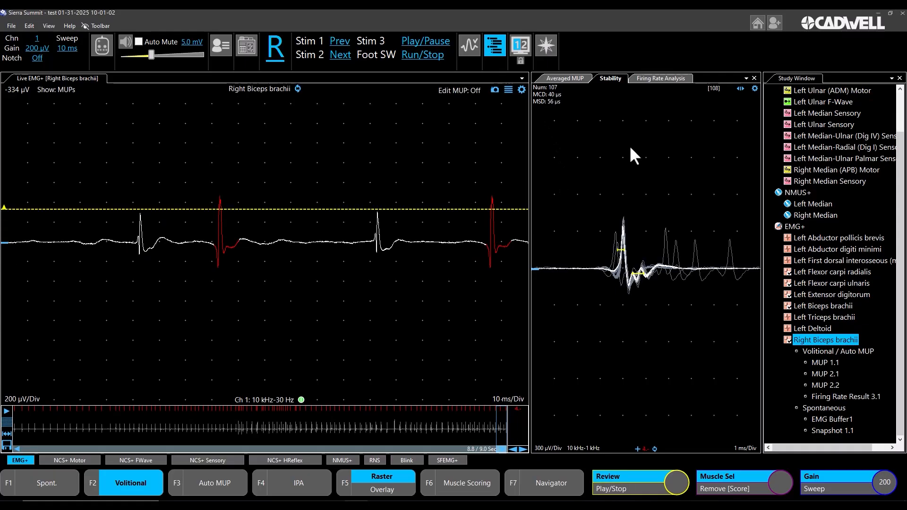
Record a volitional run with Firing Rate Analysis turned on, stop it, and scroll back through the recorded buffer
{"action": "left_click", "coordinate": [650, 75]}
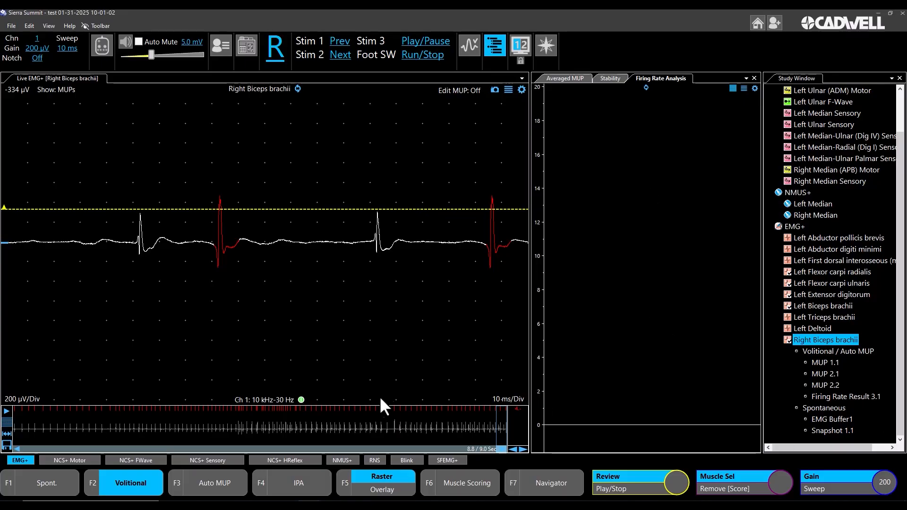
{"action": "key", "text": "space"}
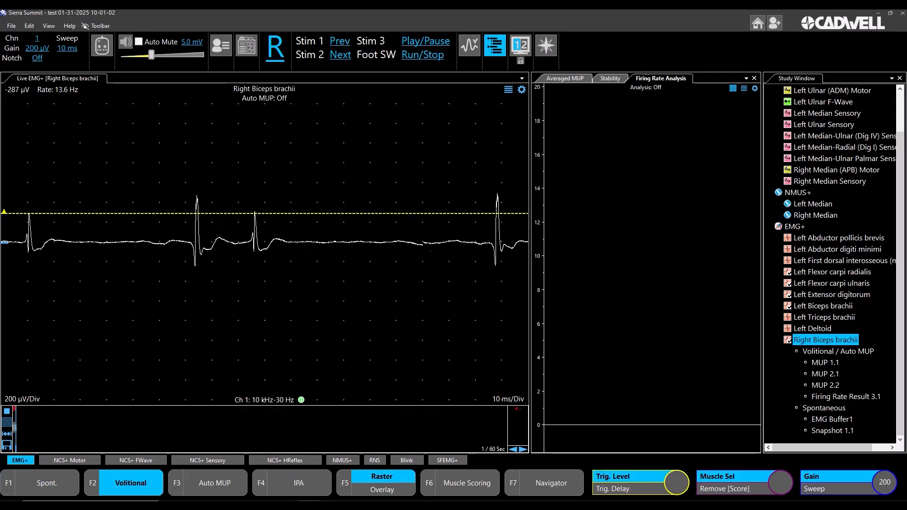
{"action": "left_click", "coordinate": [651, 89]}
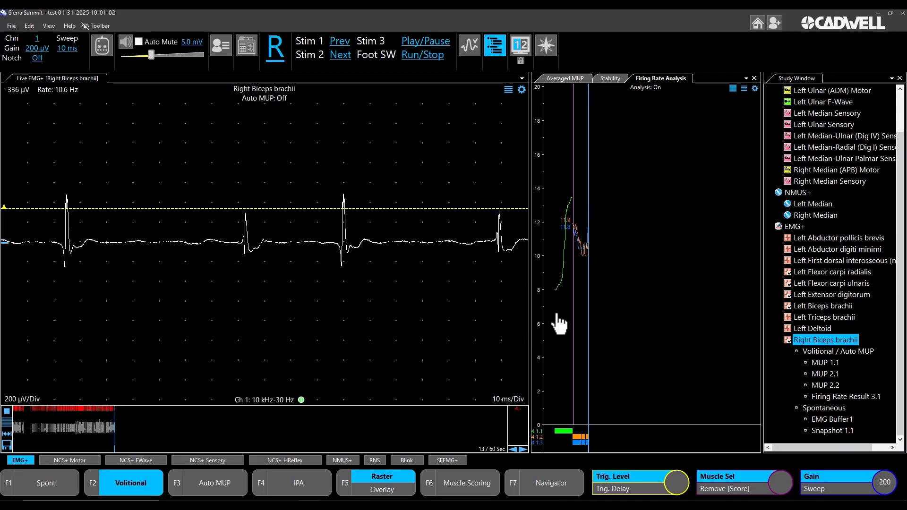
{"action": "key", "text": "space"}
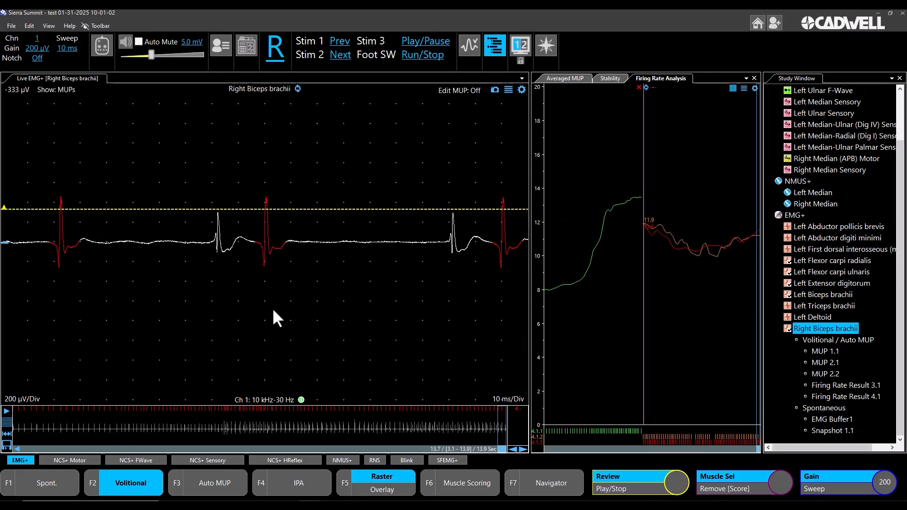
{"action": "mouse_move", "coordinate": [366, 449]}
{"action": "left_mouse_down"}
{"action": "mouse_move", "coordinate": [357, 450]}
{"action": "mouse_move", "coordinate": [501, 456]}
{"action": "mouse_move", "coordinate": [332, 456]}
{"action": "mouse_move", "coordinate": [38, 483]}
{"action": "mouse_move", "coordinate": [126, 490]}
{"action": "left_mouse_up"}
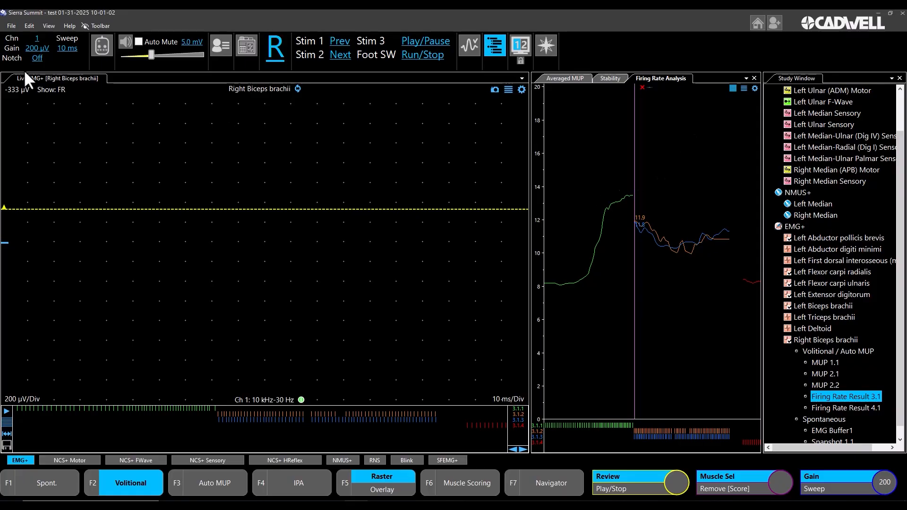
Look over the available Help options and display the averaged MUP for the selected firing rate result
{"action": "left_click", "coordinate": [70, 26]}
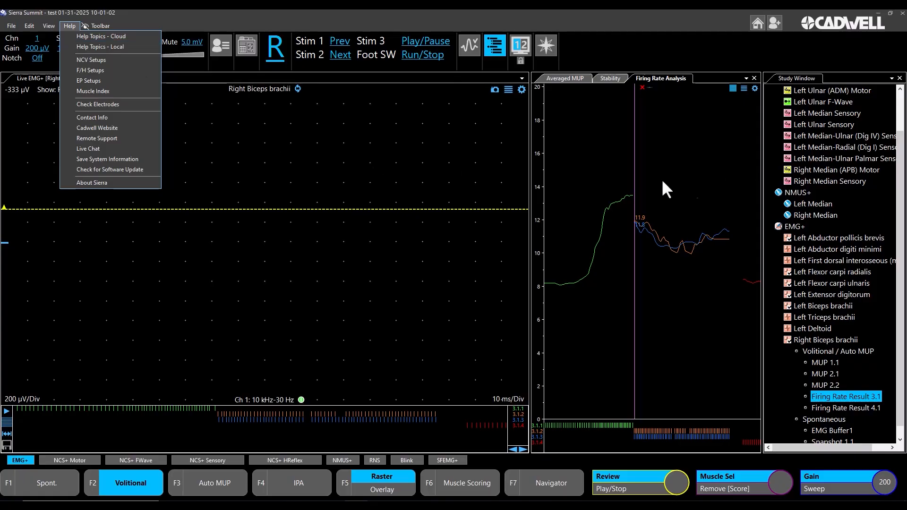
{"action": "left_click", "coordinate": [555, 80]}
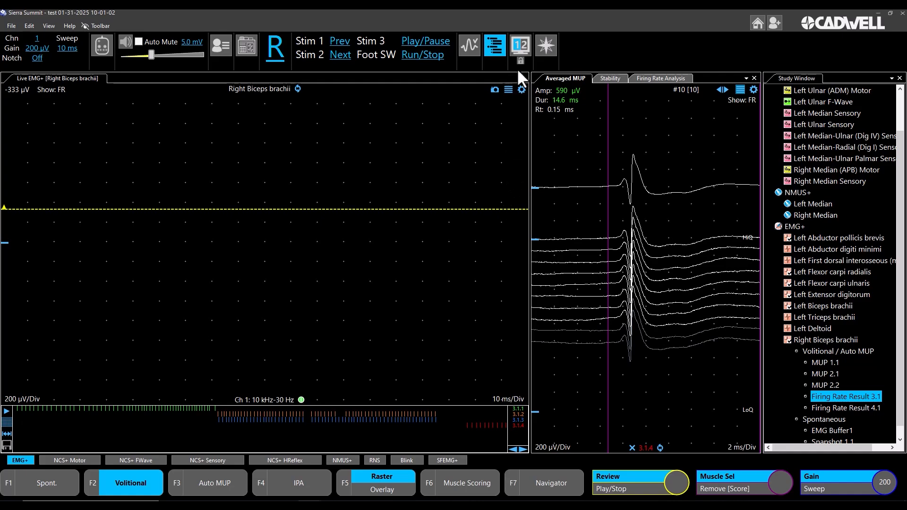
Switch to the second screen layout and examine the MUP Overview, including the duration marker of MUP 2.1
{"action": "left_click", "coordinate": [523, 45]}
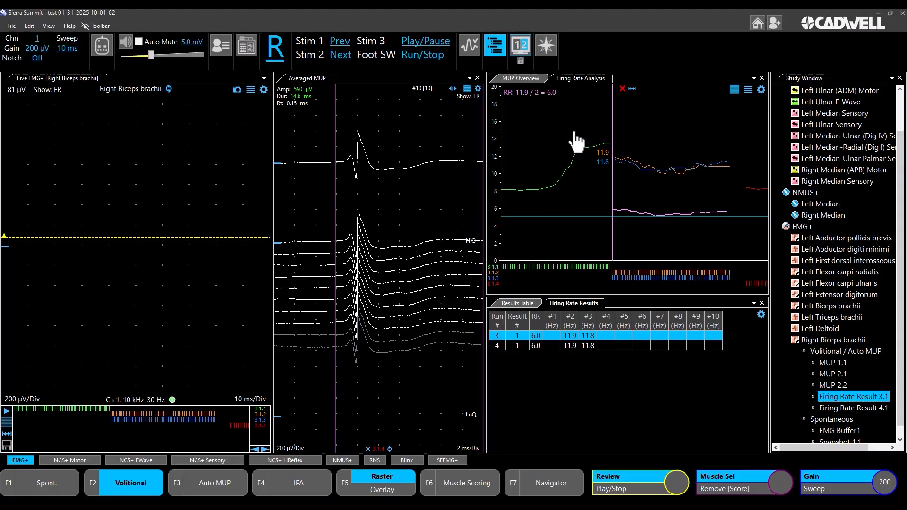
{"action": "left_click", "coordinate": [518, 79]}
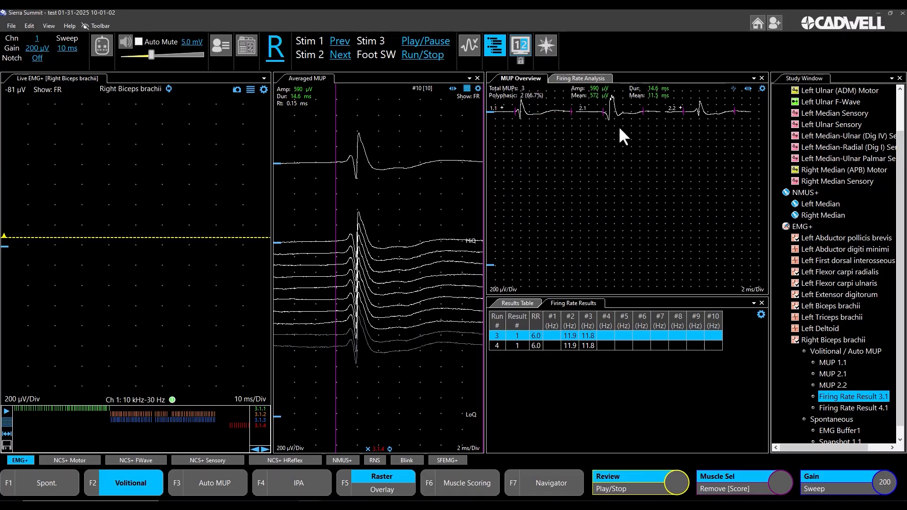
{"action": "mouse_move", "coordinate": [624, 121]}
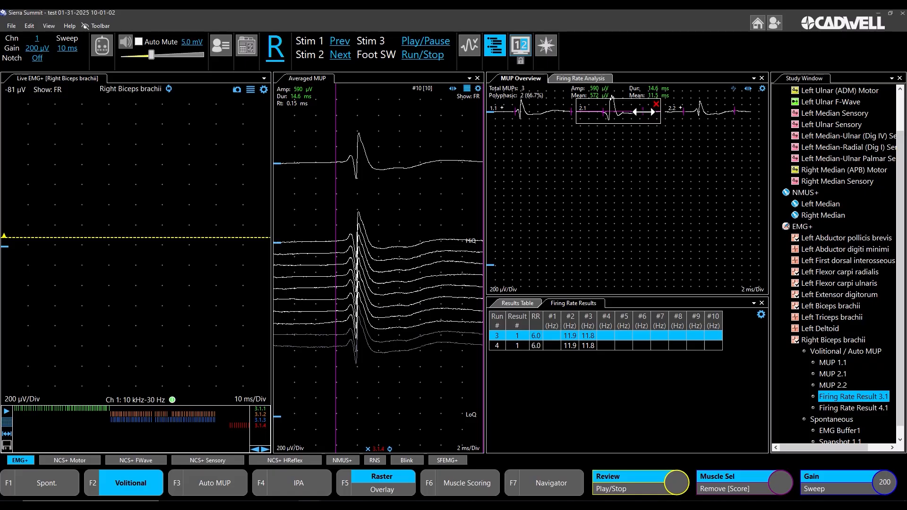
{"action": "mouse_move", "coordinate": [643, 114]}
{"action": "left_mouse_down"}
{"action": "mouse_move", "coordinate": [634, 114]}
{"action": "mouse_move", "coordinate": [644, 114]}
{"action": "left_mouse_up"}
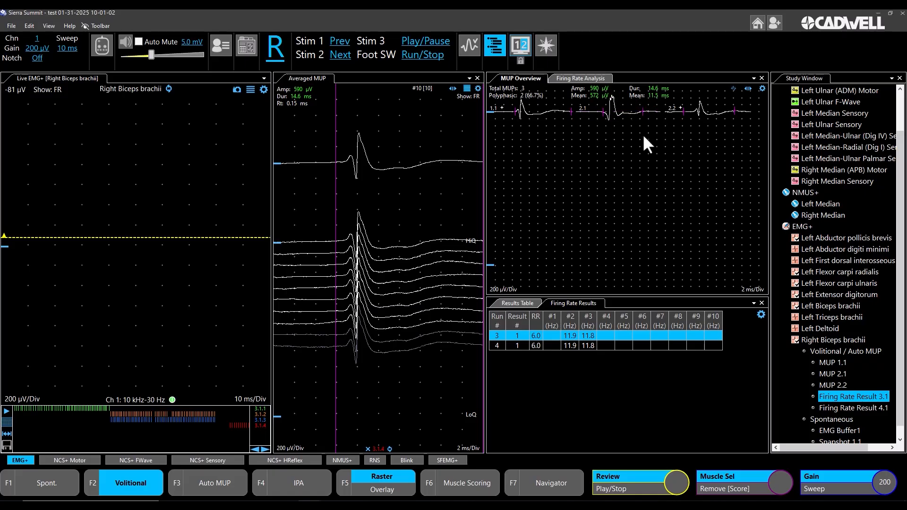
Review the Firing Rate Analysis, the MUP Results Table and the Firing Rate Results, and return to the first screen layout
{"action": "left_click", "coordinate": [586, 77]}
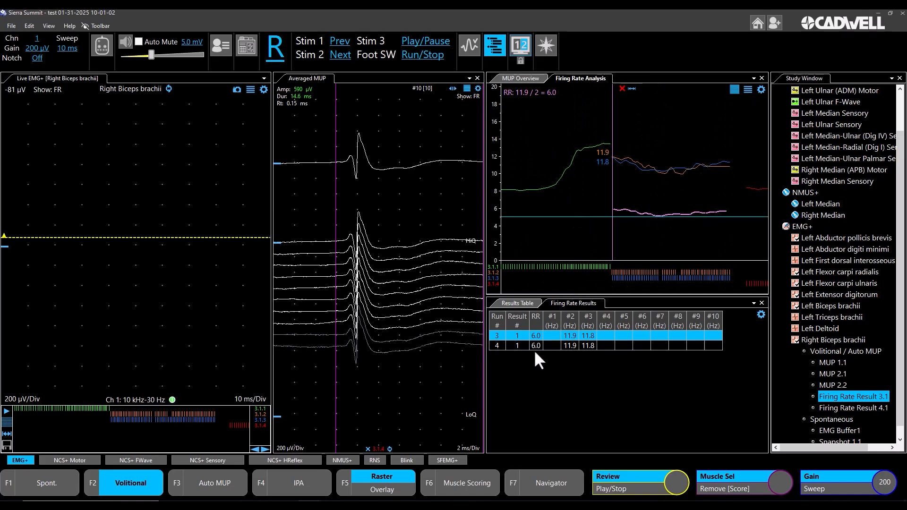
{"action": "left_click", "coordinate": [517, 303]}
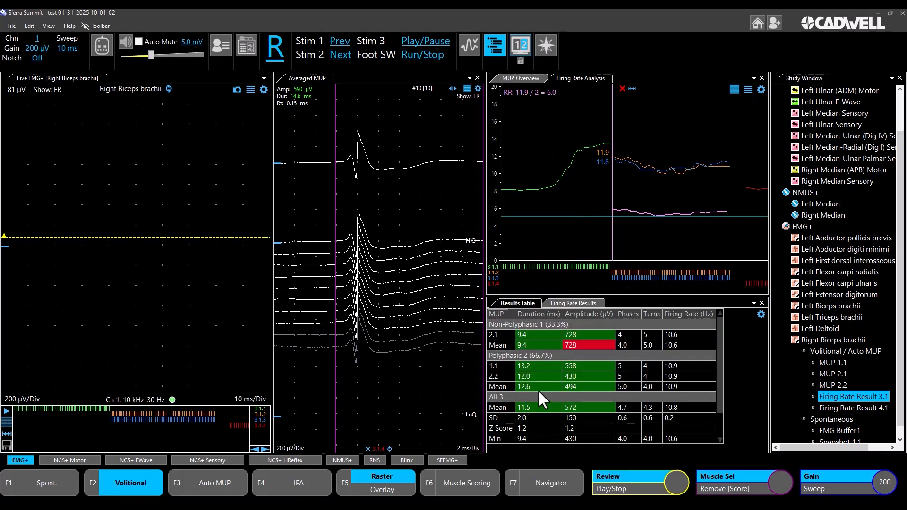
{"action": "left_click", "coordinate": [573, 304]}
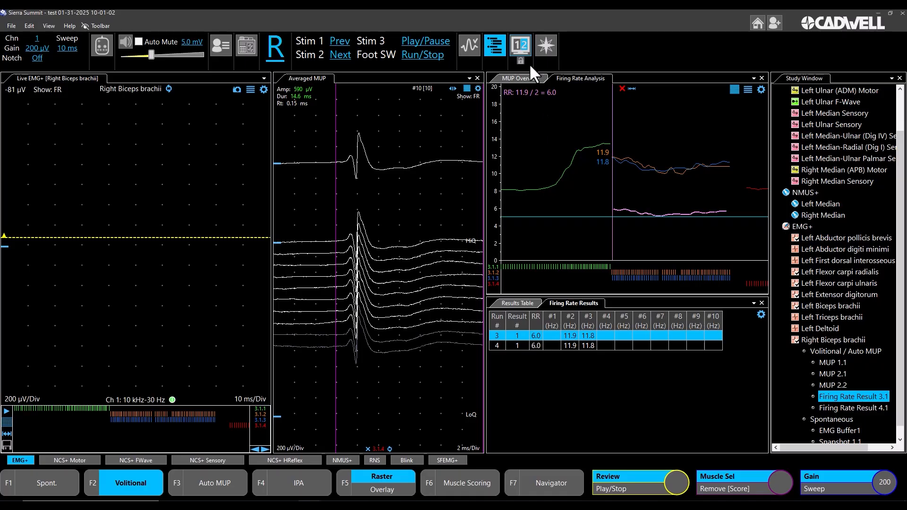
{"action": "left_click", "coordinate": [520, 46]}
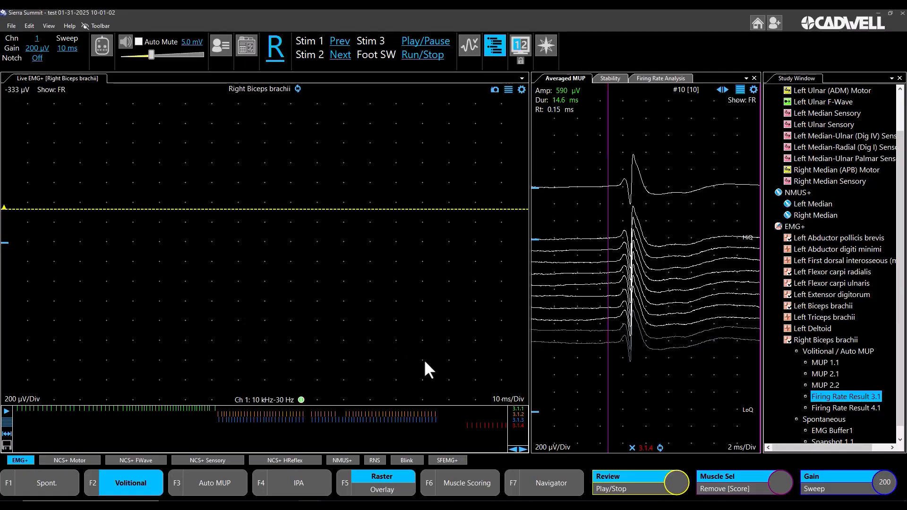
Open the Muscle Scoring Table and score the right Biceps brachii duration as >12ms
{"action": "left_click", "coordinate": [484, 491]}
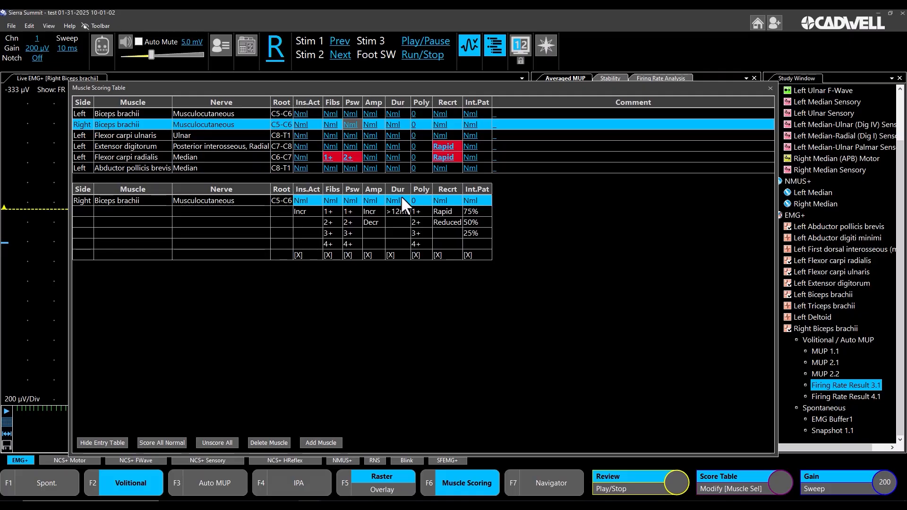
{"action": "key", "text": "Right"}
{"action": "key", "text": "Right"}
{"action": "key", "text": "Return"}
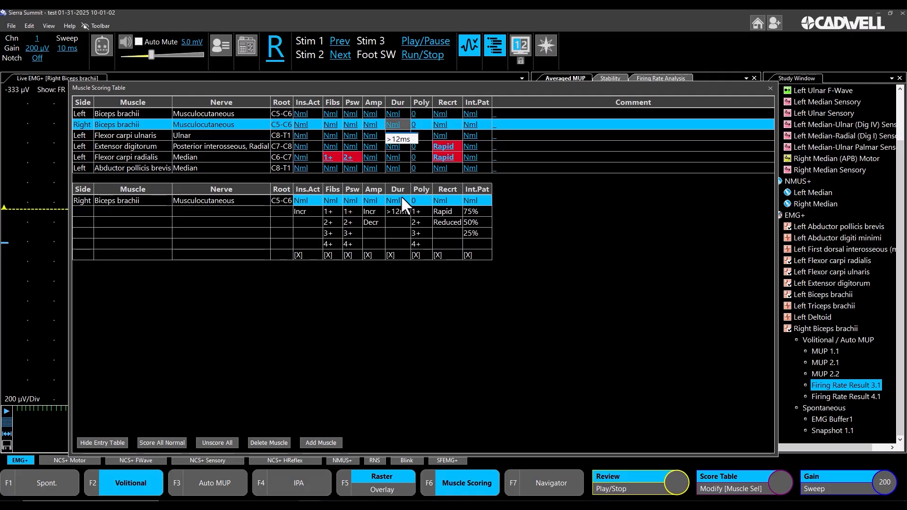
{"action": "key", "text": "Down"}
{"action": "key", "text": "Return"}
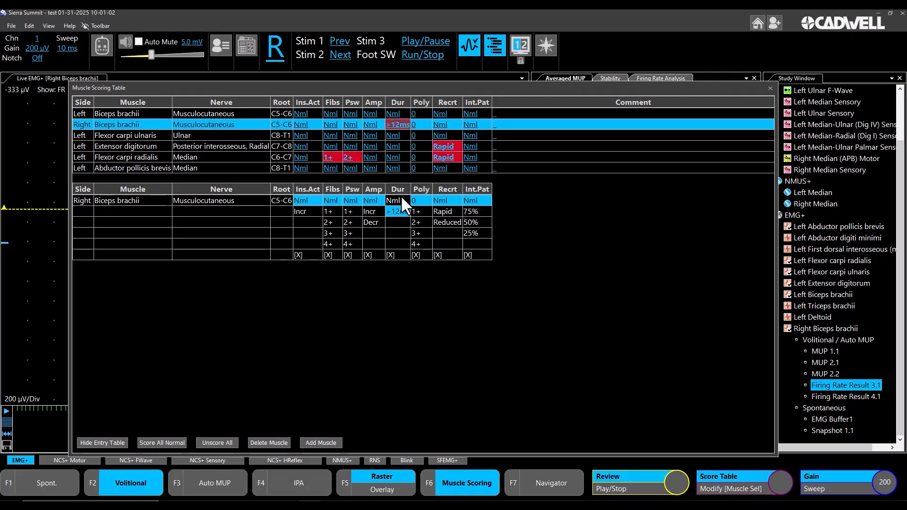
Score the right Biceps brachii with Psw 3+ and Amp Incr, and close the Muscle Scoring Table
{"action": "left_click", "coordinate": [348, 126]}
{"action": "left_click", "coordinate": [351, 152]}
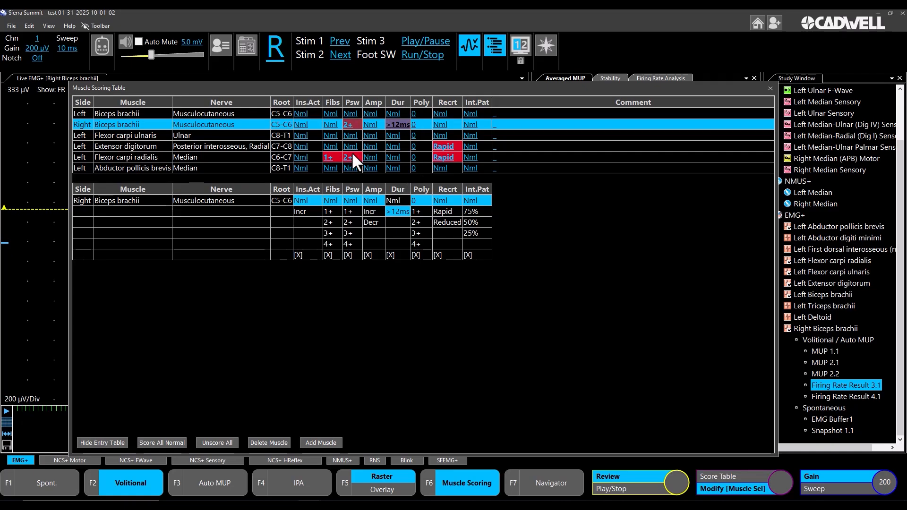
{"action": "left_click", "coordinate": [373, 125]}
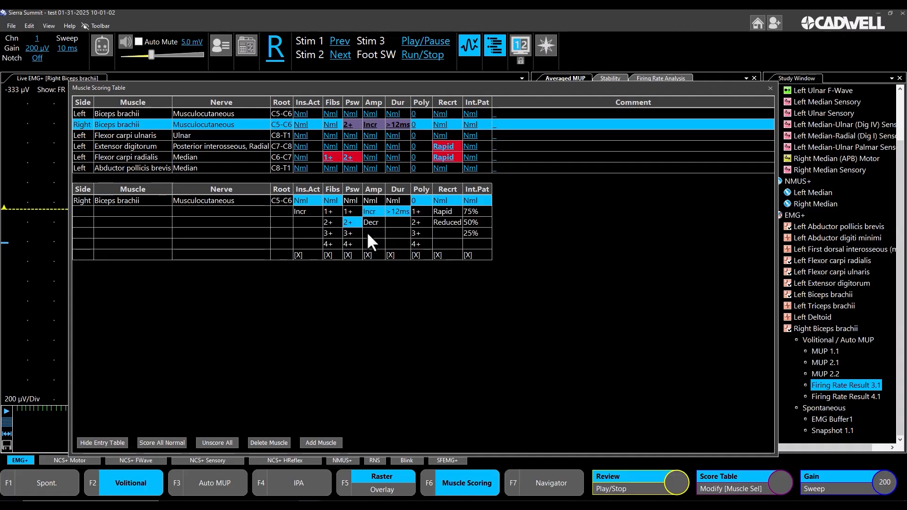
{"action": "left_click", "coordinate": [350, 233]}
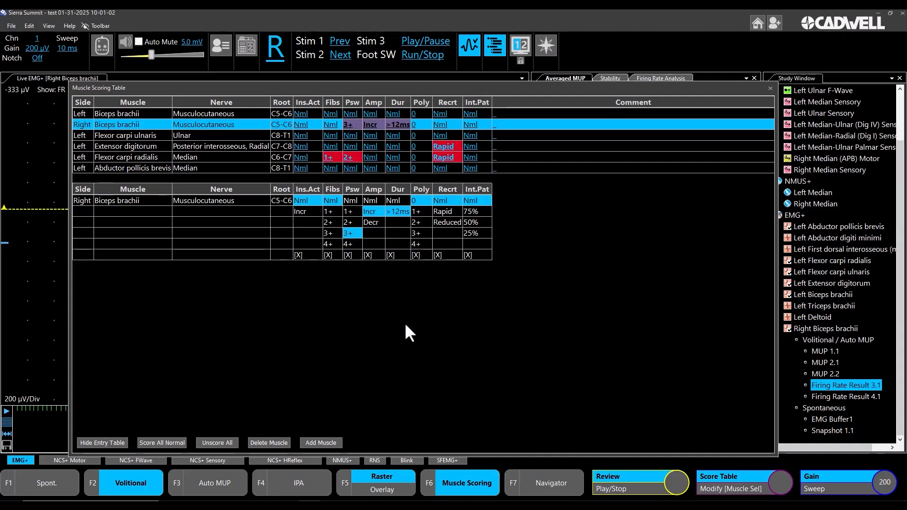
{"action": "left_click", "coordinate": [453, 480]}
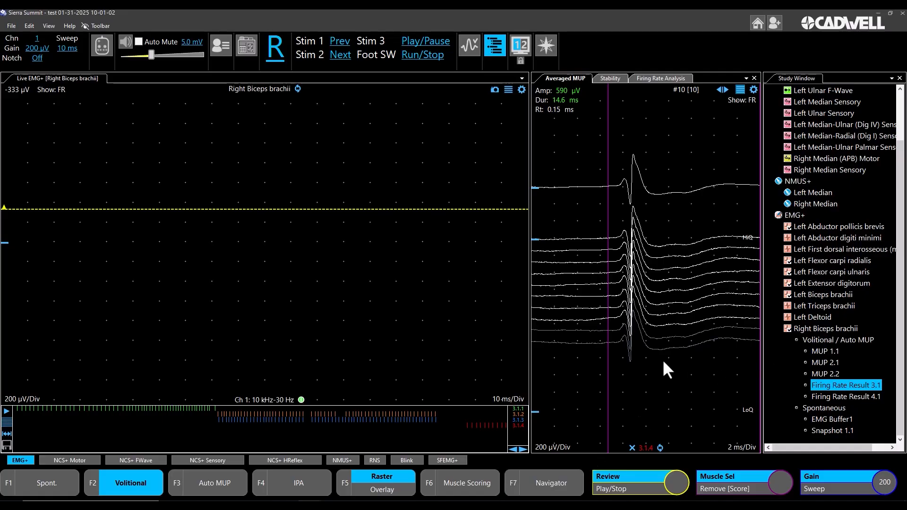
Open the left Abductor digiti minimi test from the study
{"action": "double_click", "coordinate": [798, 240]}
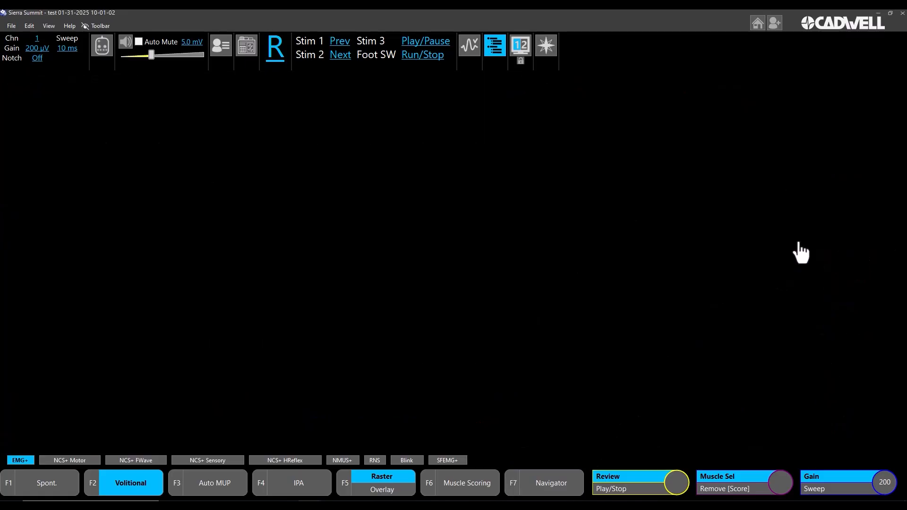